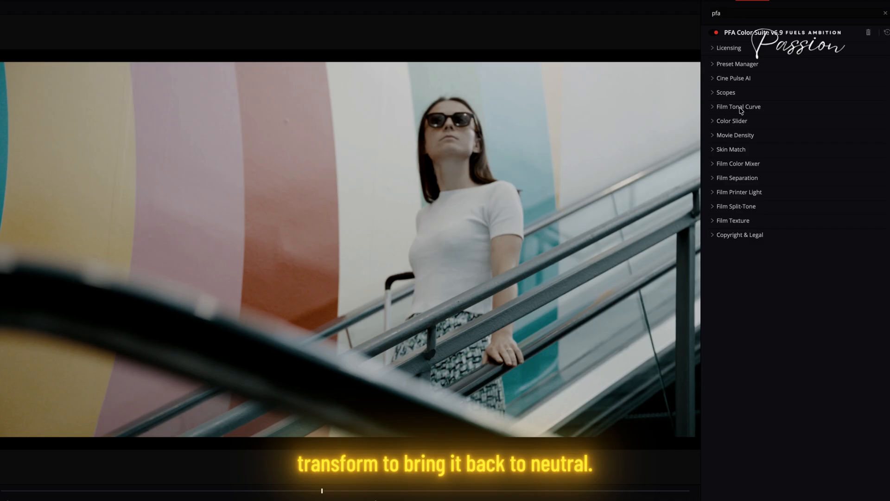
Step: Show the Waveform and Vector Scope overlays with Scope Size 0.735, Position X 100 and Position Y 25.6
left_click(723, 121)
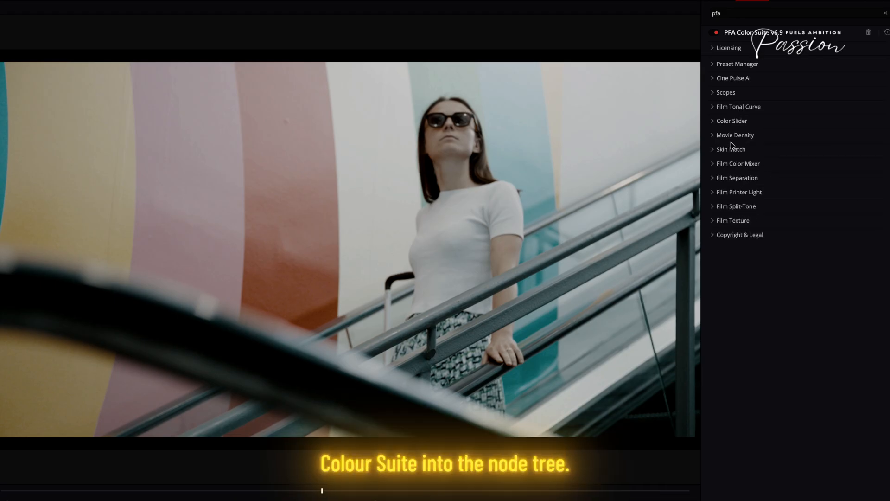
left_click(731, 145)
left_click(730, 136)
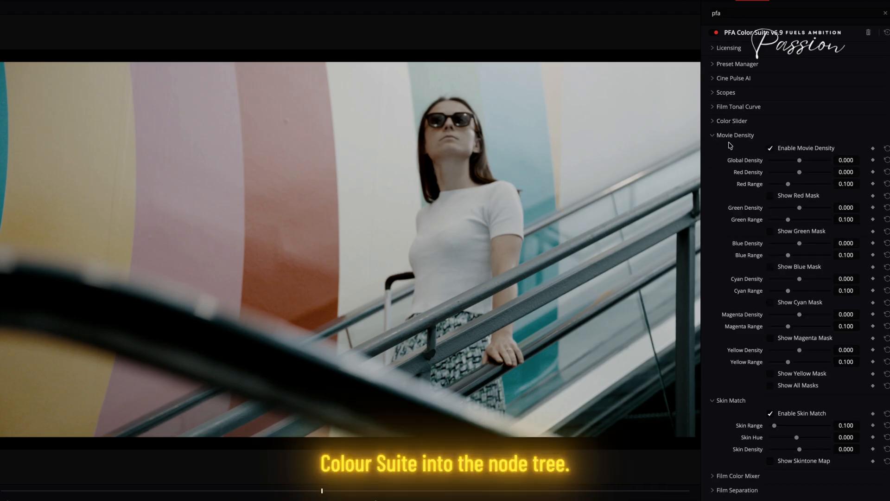
left_click(731, 136)
left_click(725, 149)
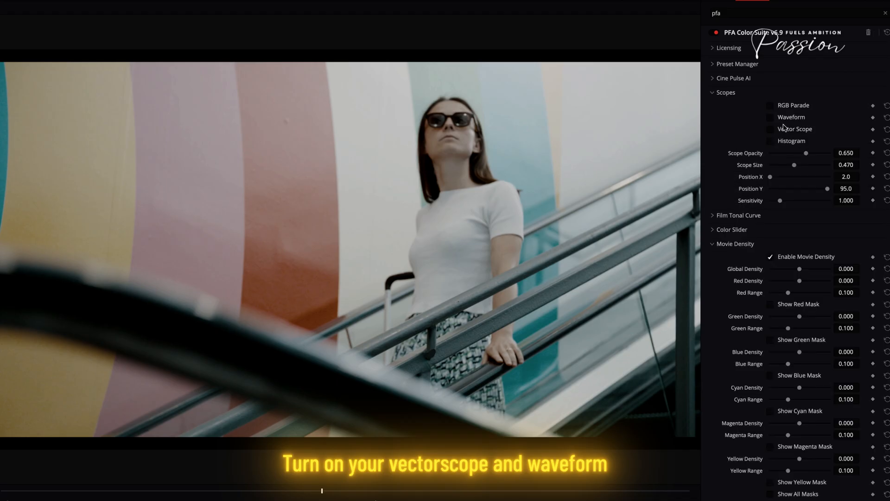
left_click(787, 129)
left_click_drag(777, 178, 811, 166)
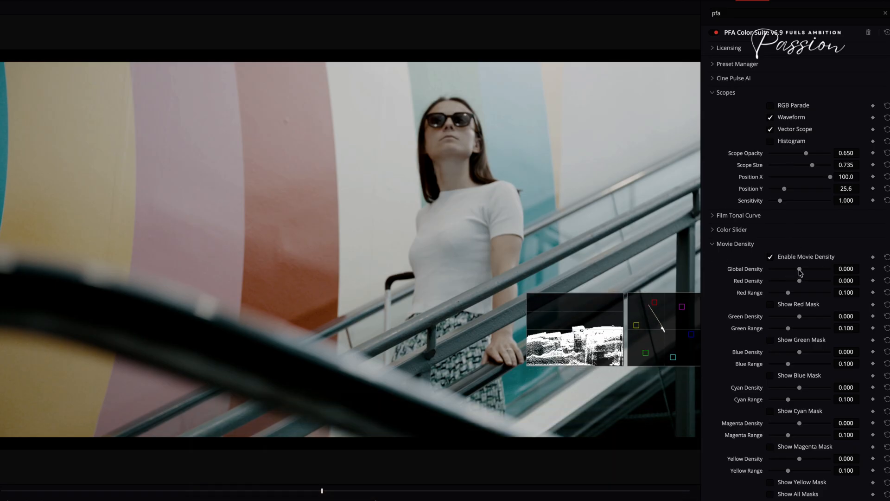
Step: Try a Movie Density Global Density of about -1.16 on the escalator shot and reset it
mouse_move(800, 269)
left_mouse_down()
mouse_move(769, 287)
mouse_move(807, 275)
left_mouse_up()
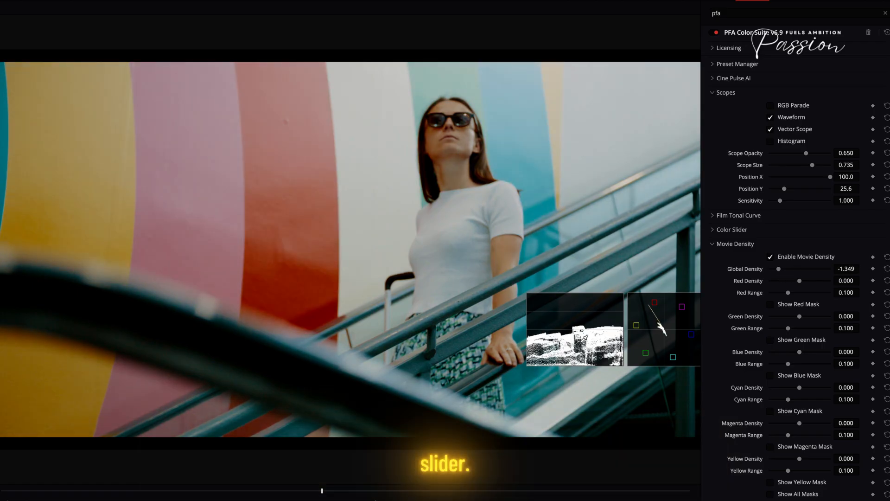
mouse_move(788, 282)
left_mouse_down()
mouse_move(781, 278)
mouse_move(784, 284)
left_mouse_up()
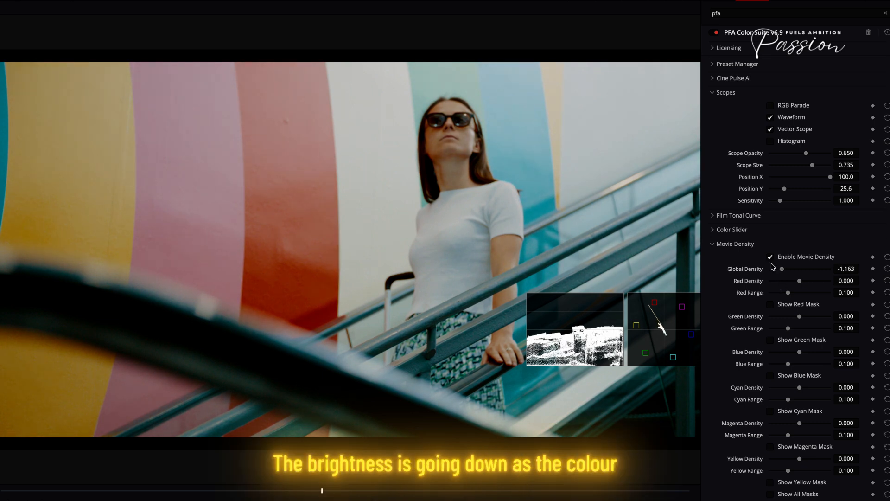
left_click(886, 269)
Step: Try raising the Color Slider's Global Saturation to 1.628 and reset it
left_click(712, 229)
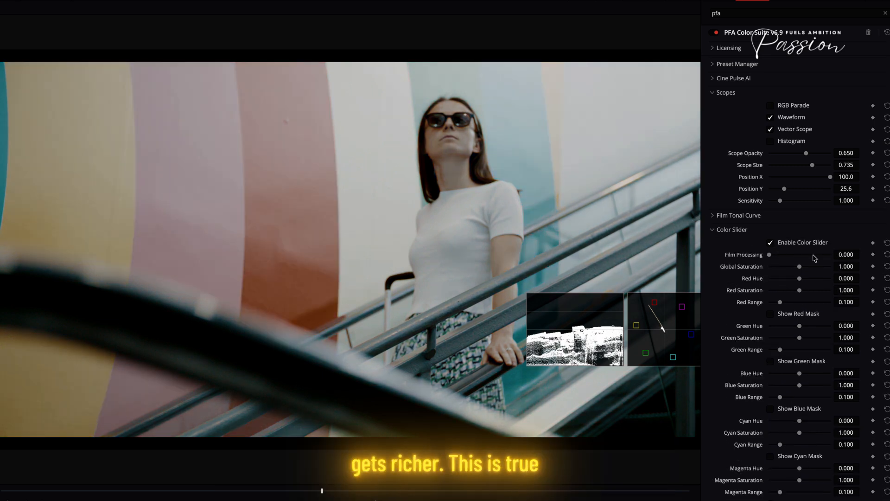
scroll(805, 207, "down", 3)
left_click_drag(801, 189, 830, 209)
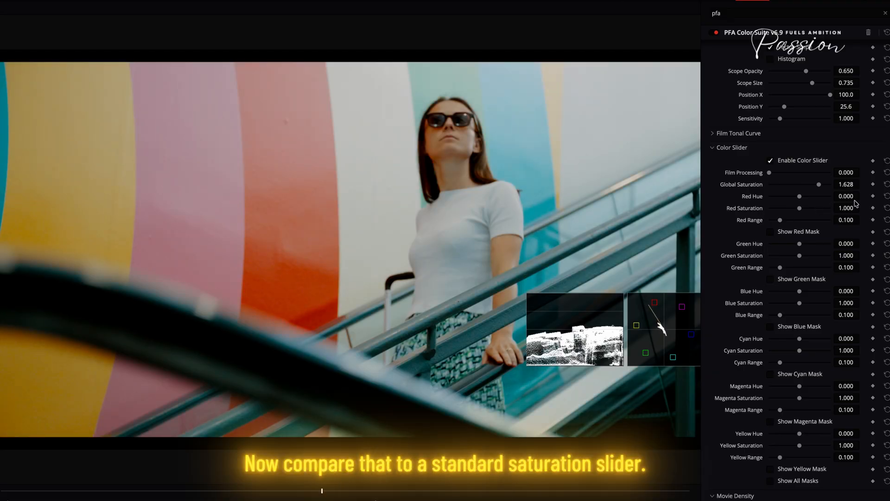
left_click(886, 184)
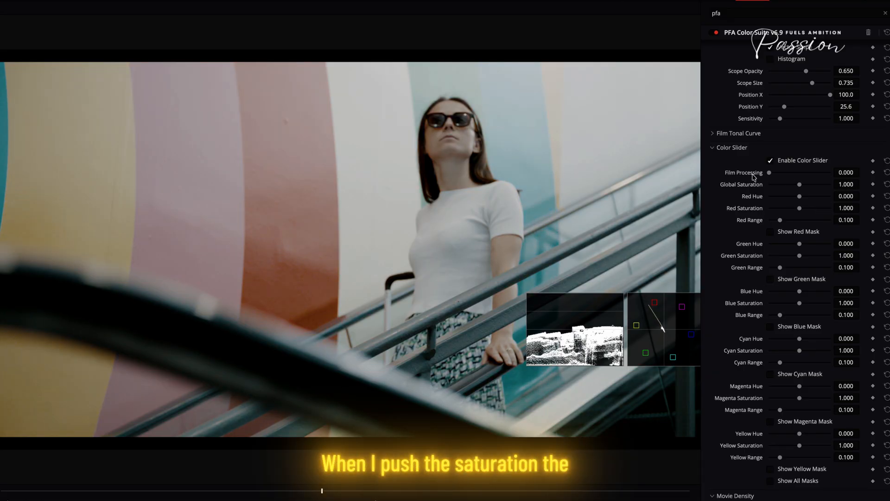
Step: Set the Movie Density Global Density to -1.132 for richer, denser colours
left_click(717, 147)
left_click_drag(800, 188, 784, 200)
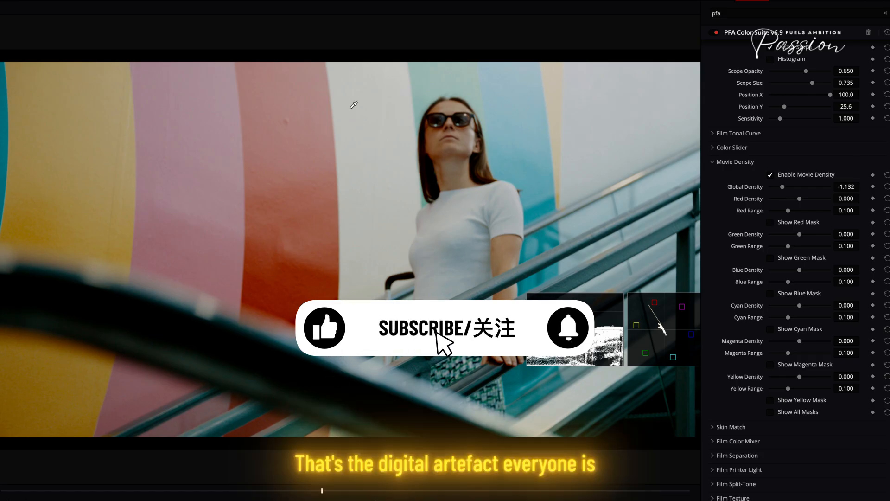
left_click(730, 162)
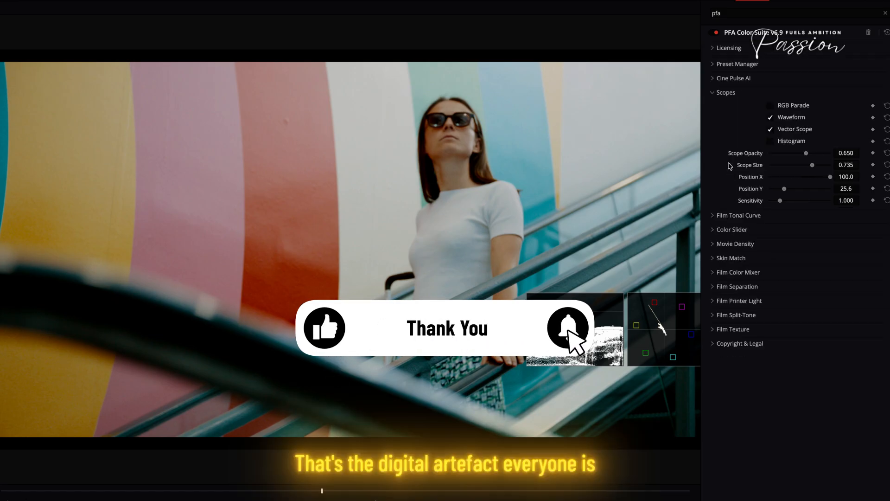
Step: Using the red mask in Color Slider, widen Red Range to 0.181 and set Red Hue to -0.043
left_click(727, 229)
scroll(793, 231, "down", 3)
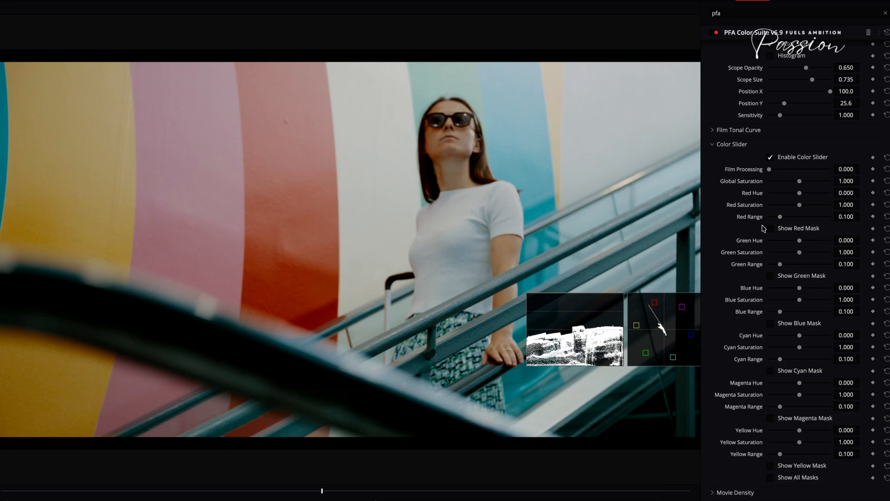
left_click(771, 229)
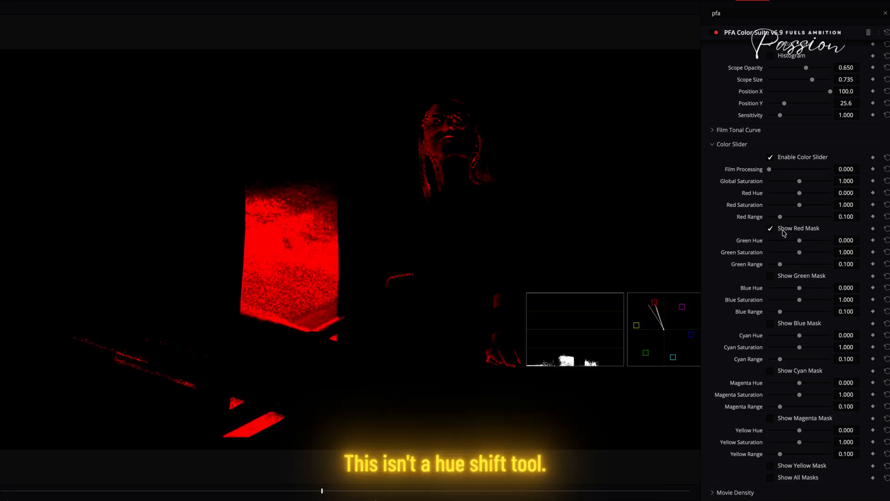
left_click_drag(781, 217, 797, 196)
left_click(790, 229)
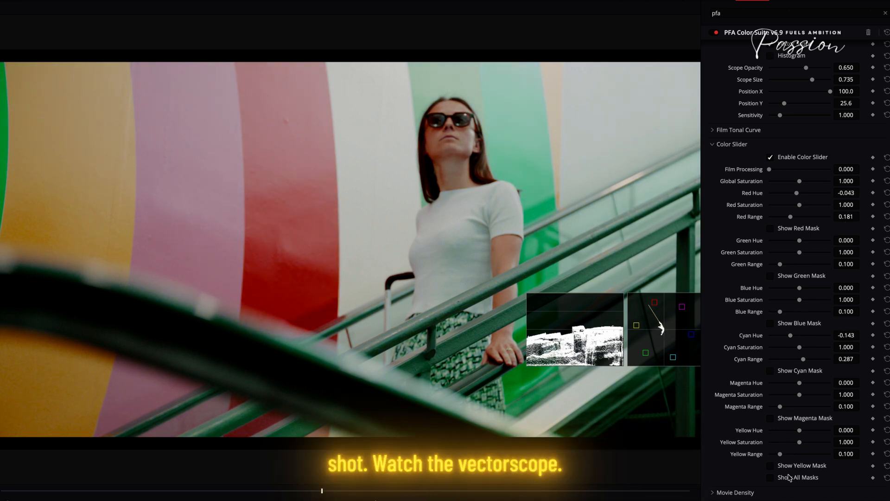
Step: Using the yellow mask in Color Slider, set Yellow Range to 0.154 and Yellow Hue to -0.019
left_click(791, 467)
left_click_drag(780, 454, 798, 433)
left_click(785, 465)
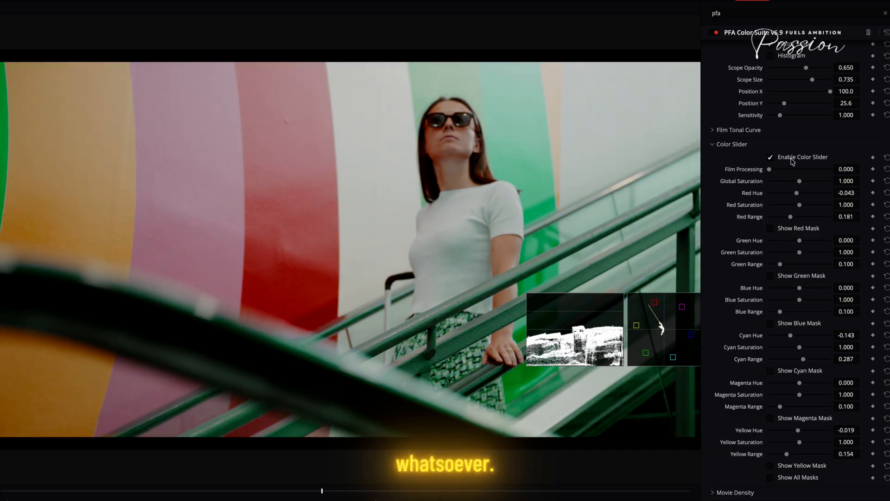
Step: Check the selected reds with the mask and set Red Range to 0.181 and Red Hue to -0.043
left_click(789, 229)
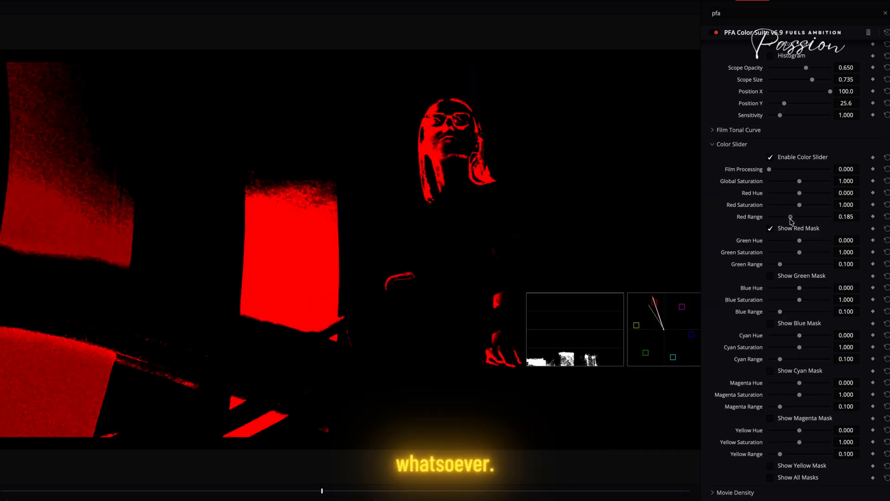
left_click(791, 229)
left_click_drag(799, 193, 796, 199)
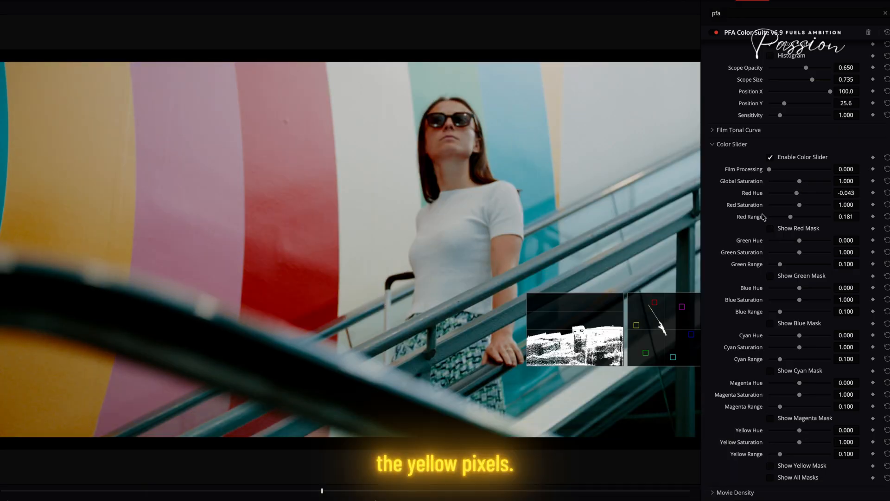
Step: Using the cyan mask in Color Slider, set Cyan Range to 0.287 and Cyan Hue to -0.143
left_click(784, 374)
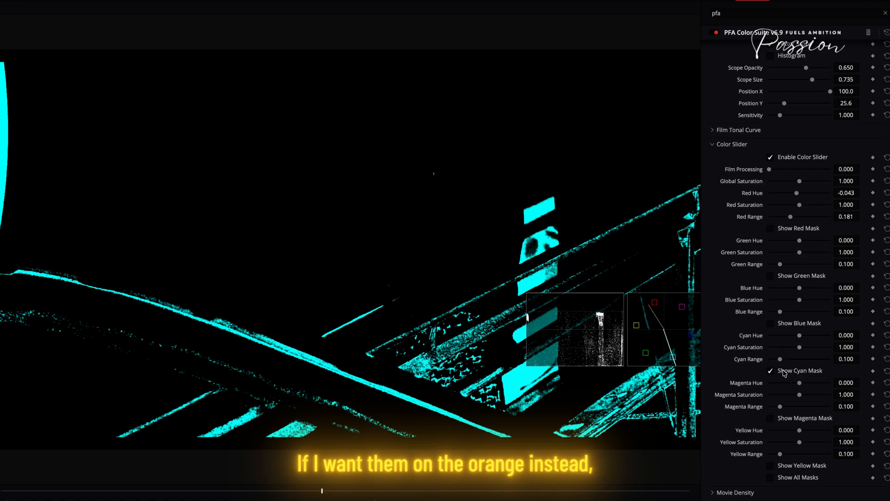
mouse_move(779, 359)
left_mouse_down()
mouse_move(803, 361)
mouse_move(803, 340)
mouse_move(791, 351)
left_mouse_up()
left_click(781, 374)
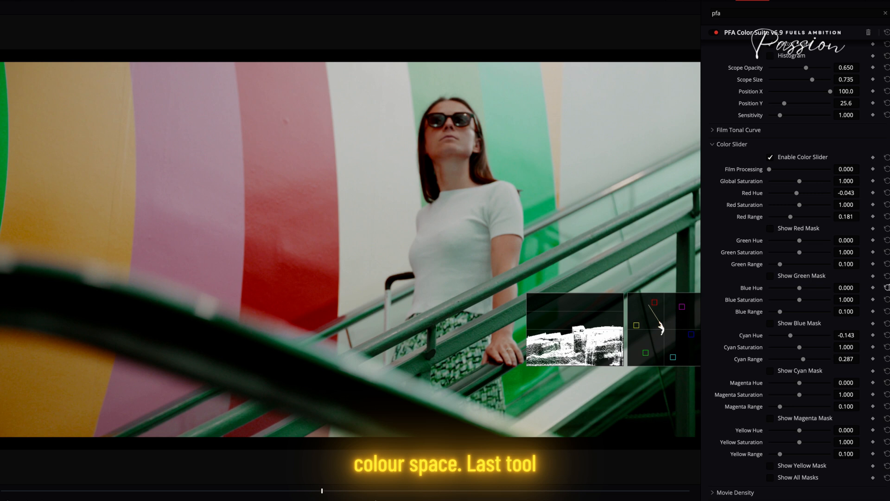
Step: Guided by the skintone map, set Skin Match to Skin Range 0.578, Skin Hue 0.018 and Skin Density -0.070
left_click(732, 144)
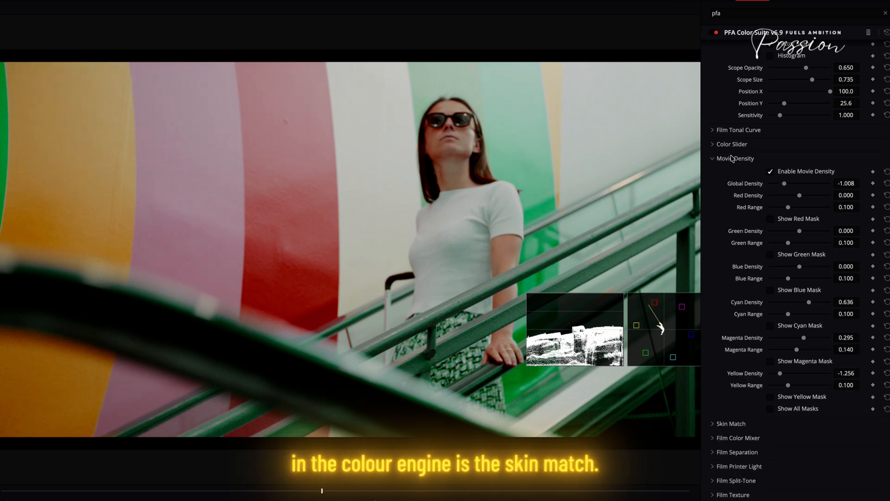
scroll(766, 204, "up", 4)
left_click(731, 258)
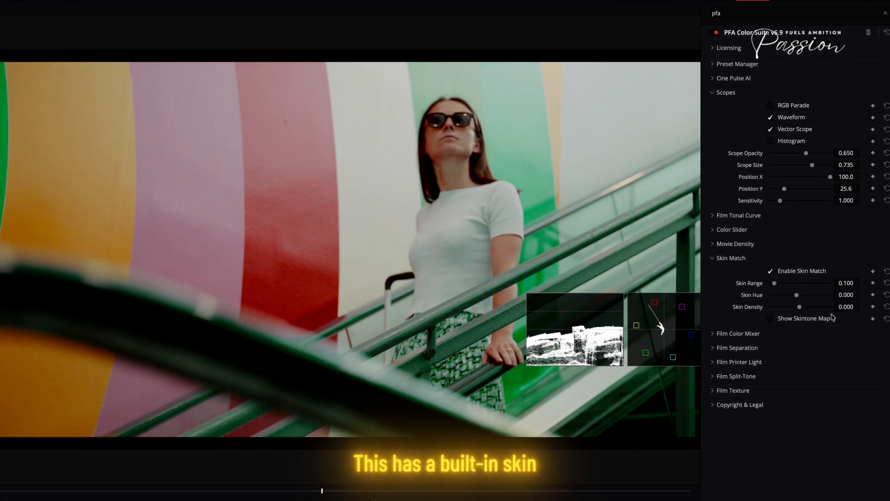
left_click(771, 319)
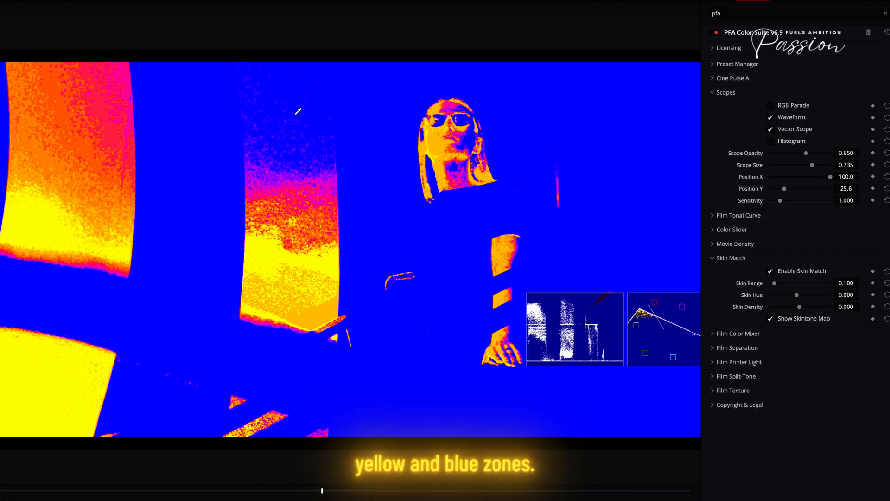
left_click(785, 322)
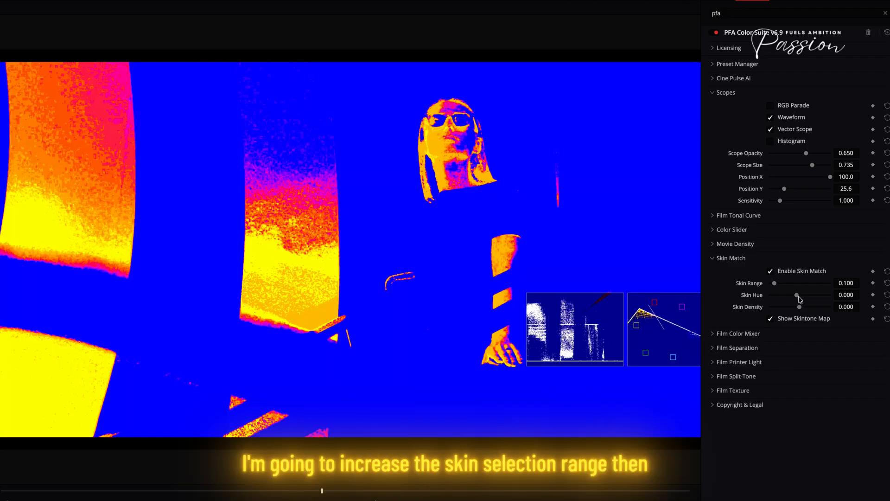
left_click_drag(783, 285, 798, 310)
left_click(790, 320)
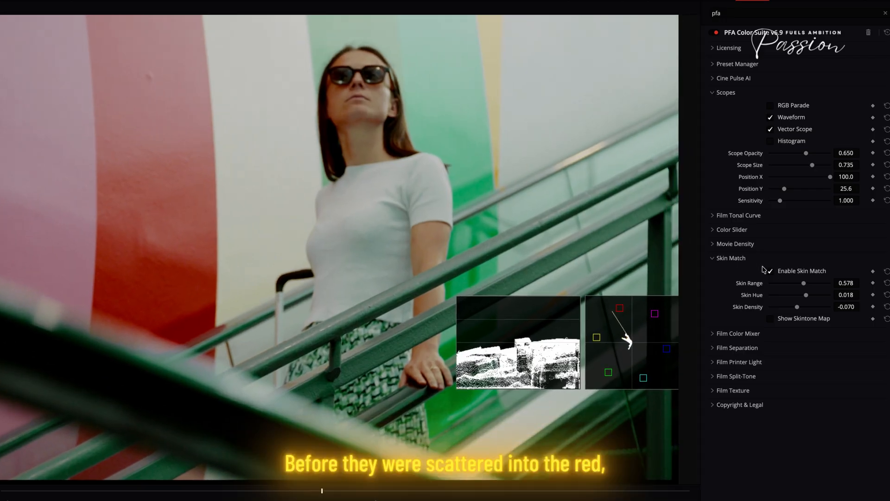
Step: Compare the woman's skin tones with Skin Match disabled and enabled, leaving it enabled
left_click(770, 271)
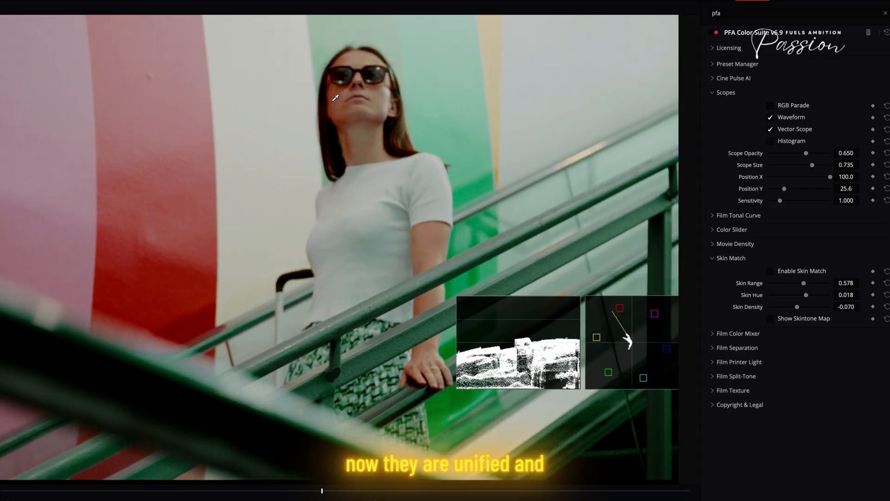
left_click(824, 273)
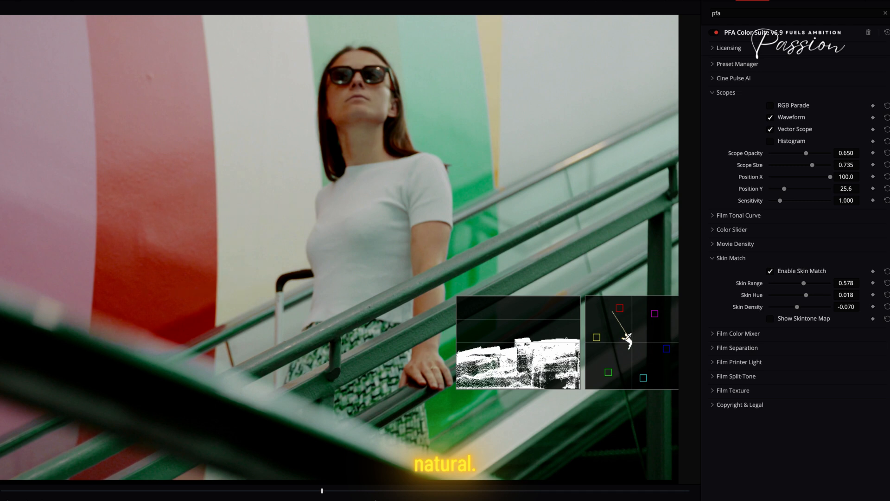
left_click(771, 273)
left_click(784, 274)
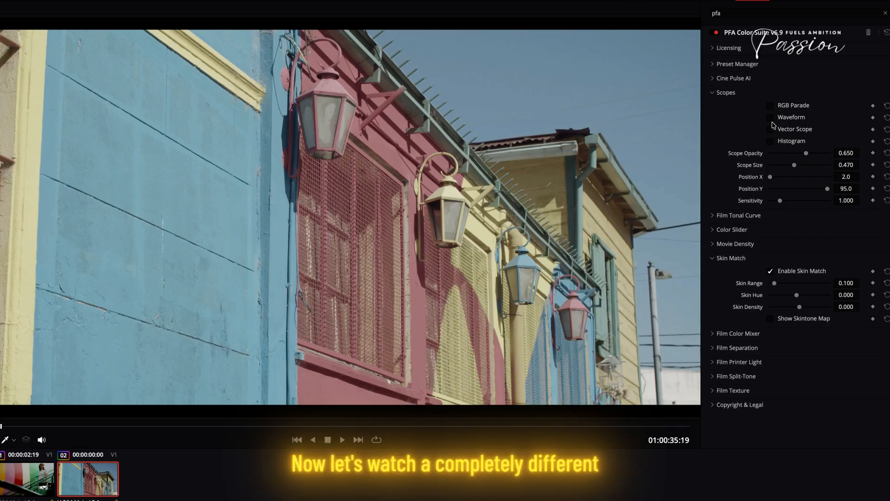
Step: On the painted building clip, show the RGB Parade and Vector Scope at Position X 100 and Position Y 35.7
left_click(771, 128)
left_click(771, 106)
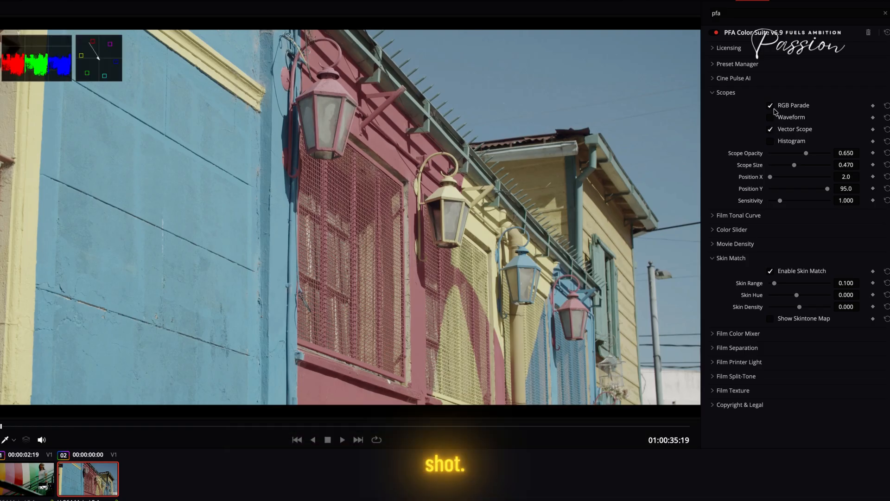
left_click_drag(781, 179, 792, 193)
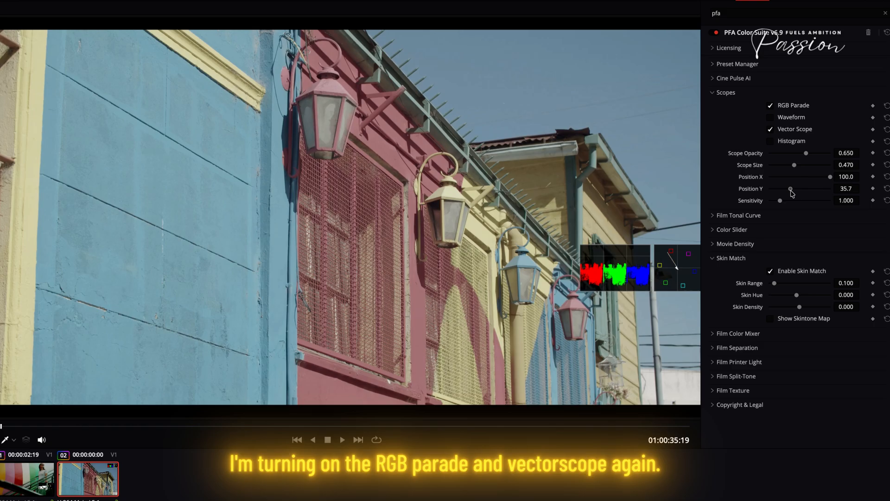
Step: Set the scope Sensitivity to 1.391, enlarge the scopes and move them lower in the image
left_click(712, 94)
left_click(731, 94)
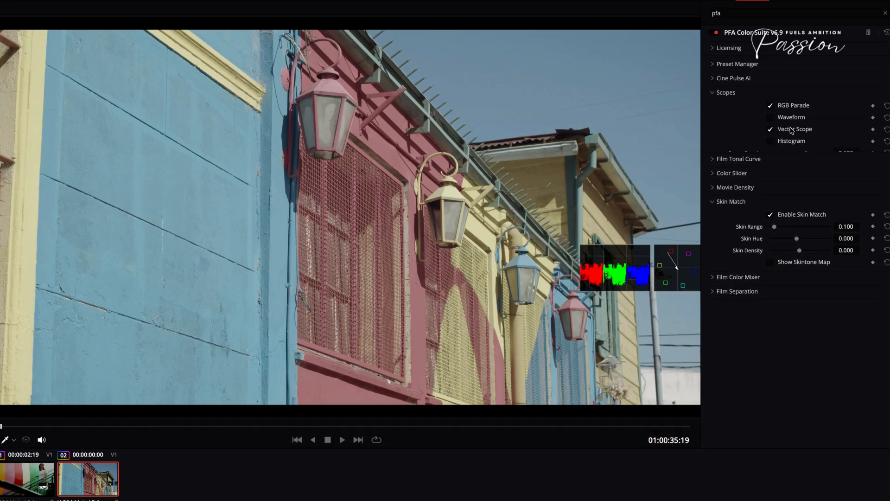
left_click_drag(784, 199, 786, 202)
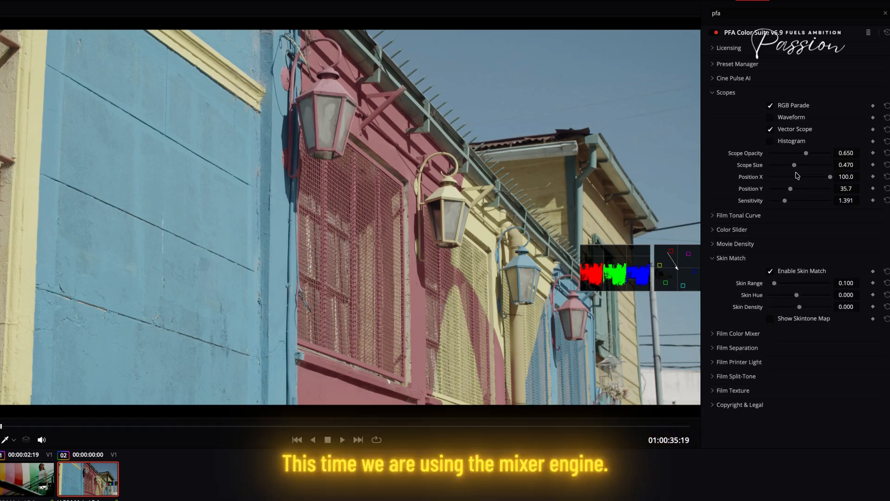
left_click_drag(795, 165, 776, 189)
left_click(725, 94)
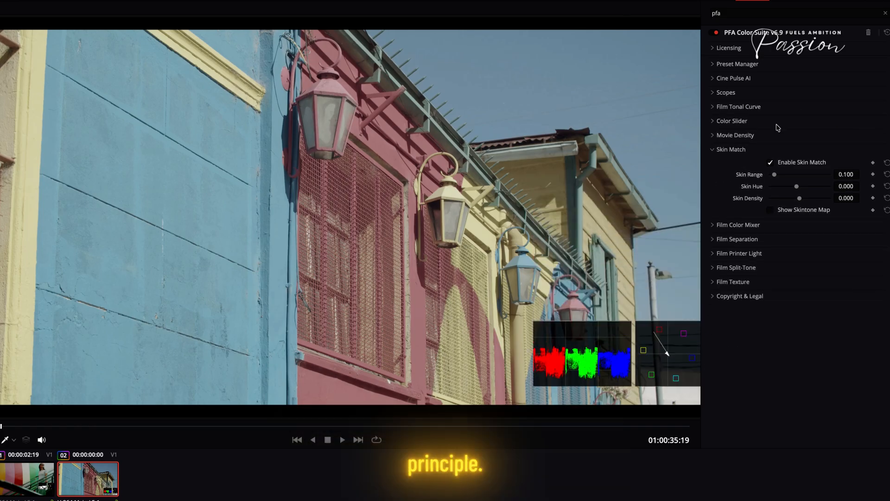
Step: Set Red Output-R to 1.500 in the Film Color Mixer
left_click(761, 150)
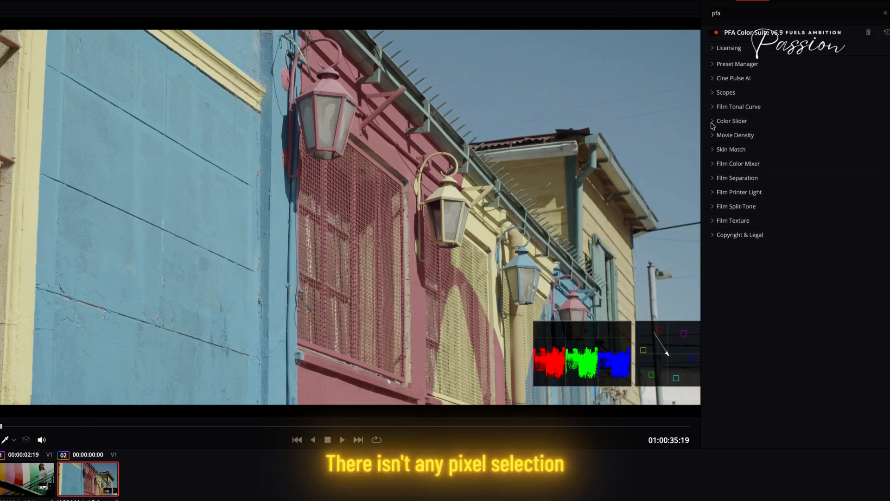
left_click(737, 164)
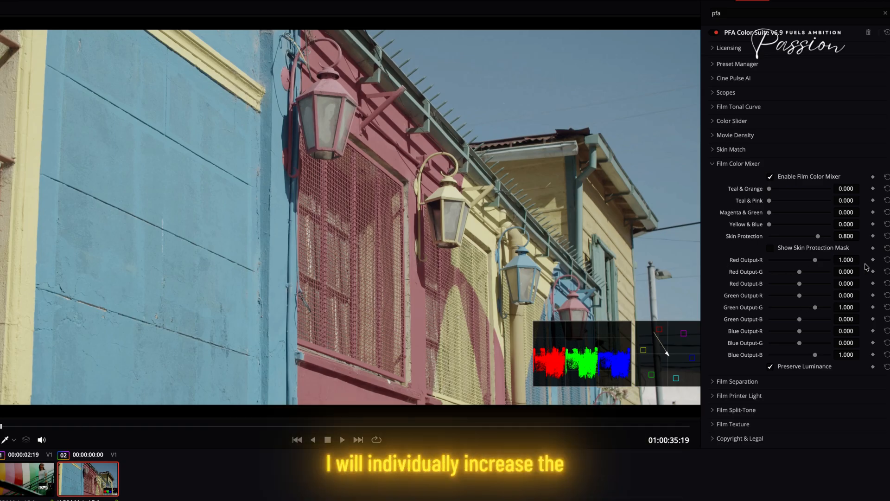
left_click_drag(846, 259, 856, 261)
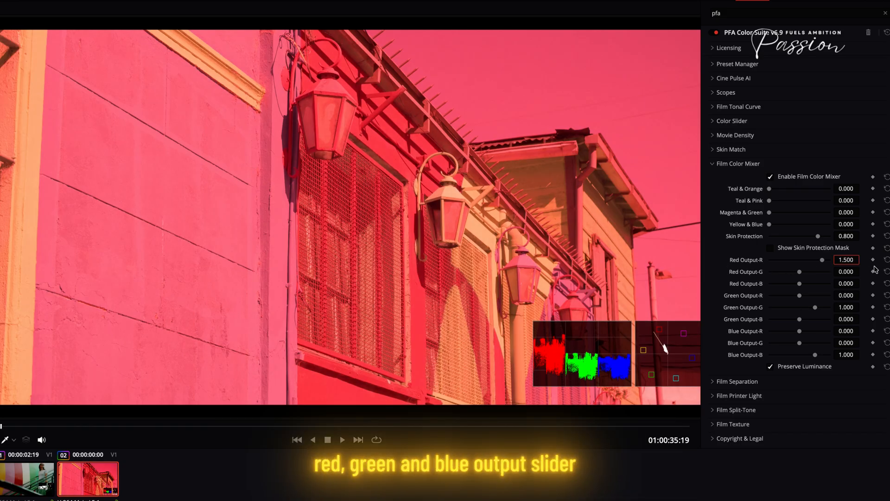
Step: Set Green Output-G and Blue Output-B to 1.500 in the Film Color Mixer and check the mixer's effect on the building clip
left_click(847, 308)
type("1.5")
key("Return")
left_click(843, 353)
type("1.5")
key("Return")
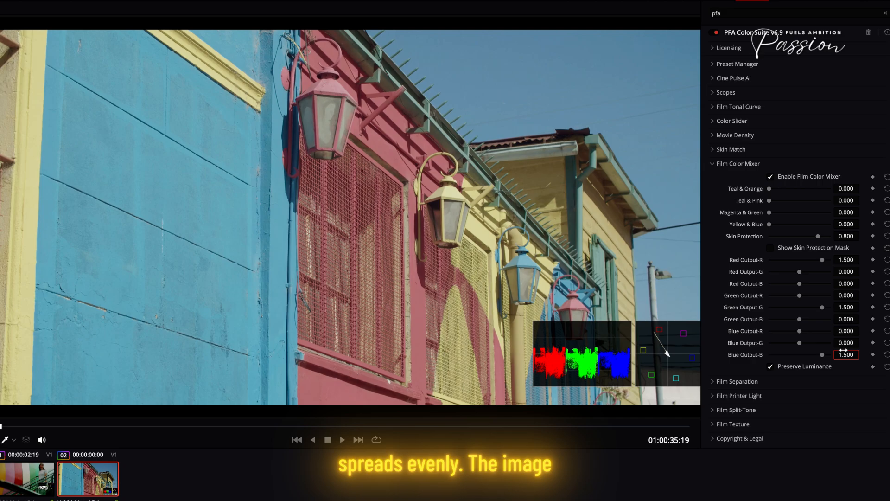
left_click(780, 179)
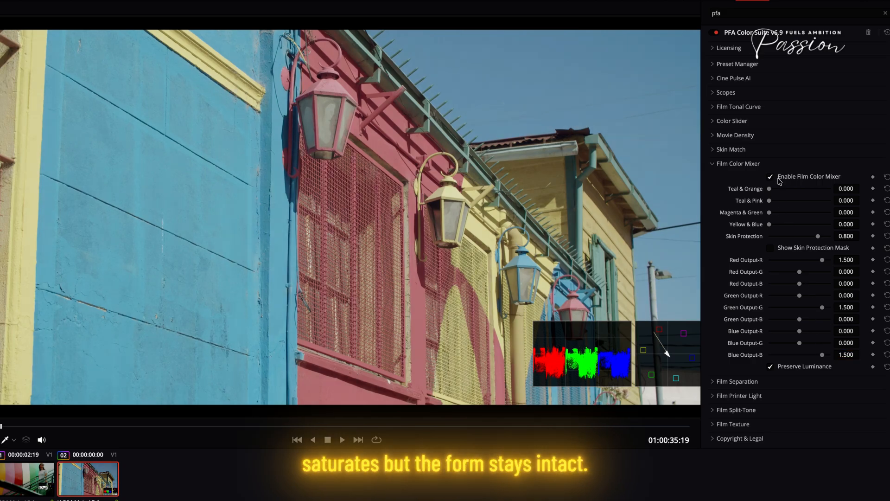
Step: Set Red Output-R, Green Output-G and Blue Output-B to 2.000 in the Film Color Mixer
left_click(847, 260)
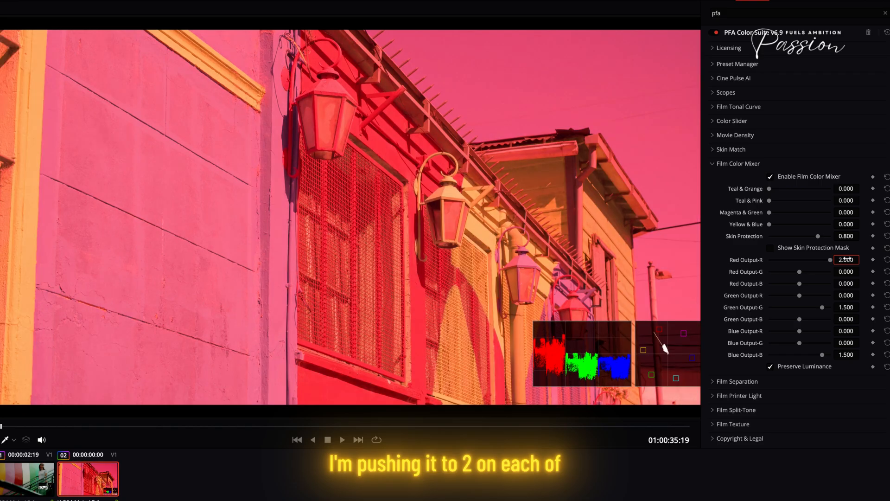
left_click(846, 307)
type("2")
key("Return")
left_click(847, 355)
type("2")
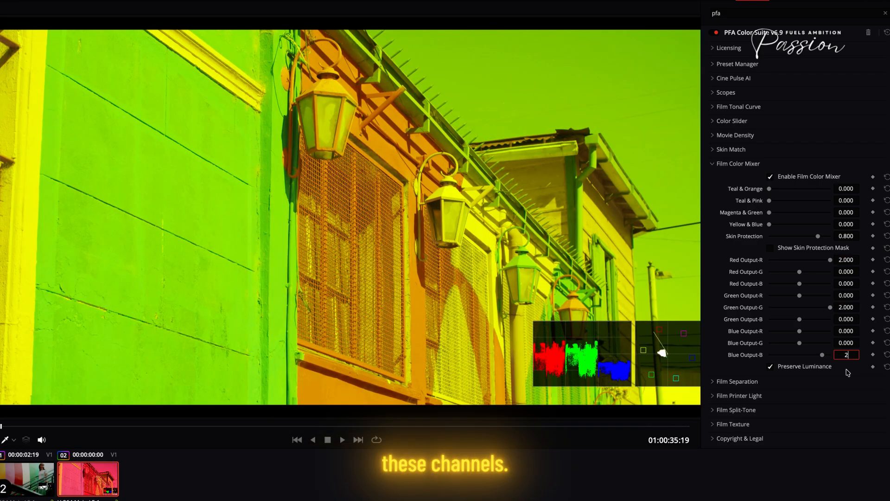
key("Return")
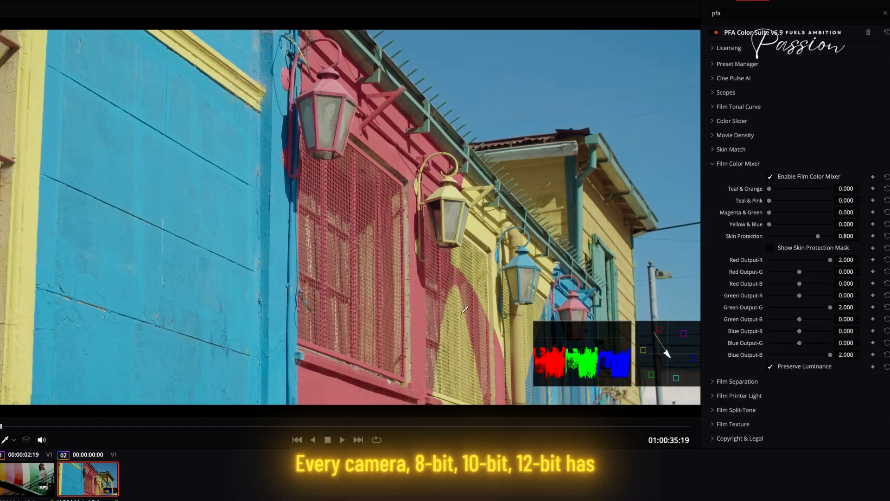
Step: Compare the building clip with the Film Color Mixer disabled and enabled, leaving it enabled
left_click(782, 179)
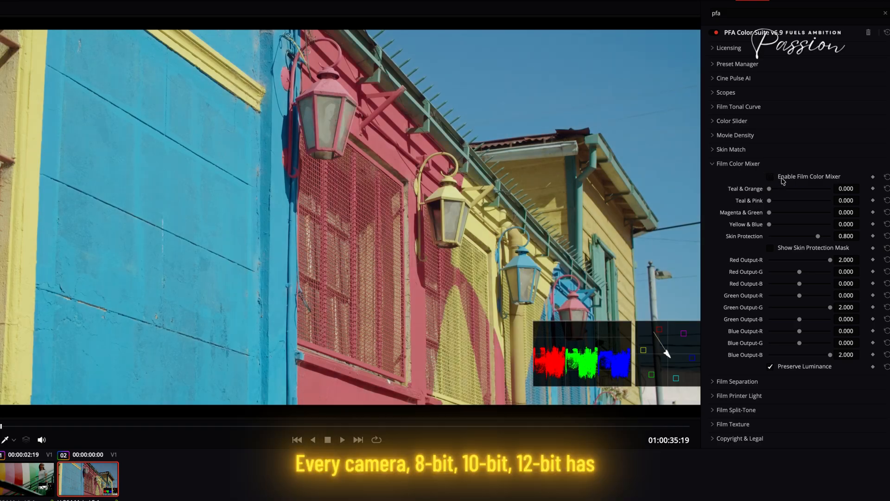
left_click(784, 181)
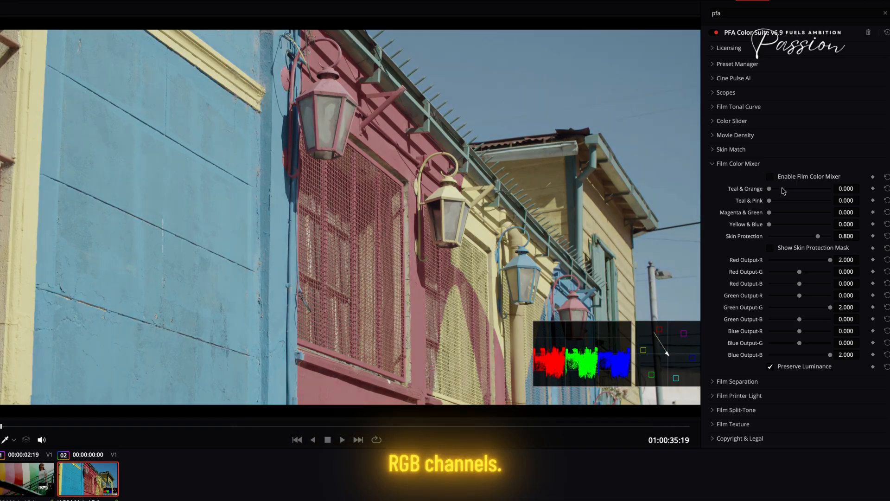
left_click(804, 179)
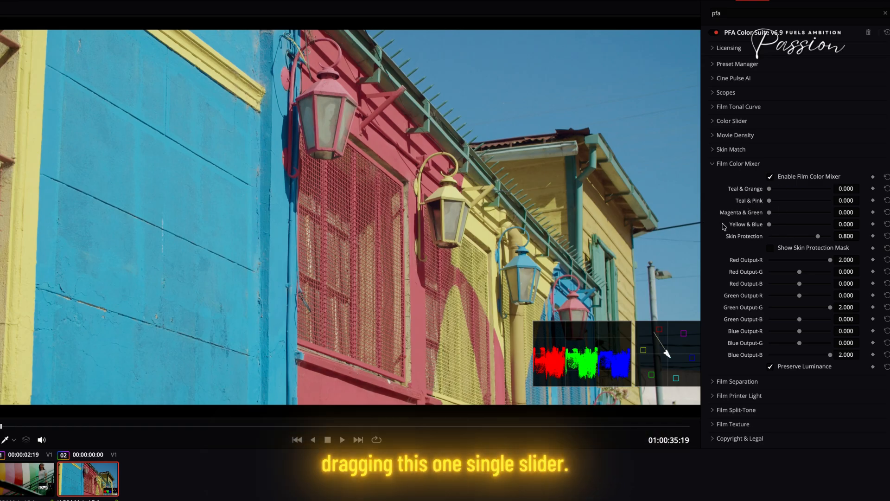
Step: Raise Teal & Orange to 0.977 on the building clip and enlarge the scopes to a Scope Size of 0.840
mouse_move(772, 192)
left_mouse_down()
mouse_move(806, 194)
mouse_move(809, 204)
left_mouse_up()
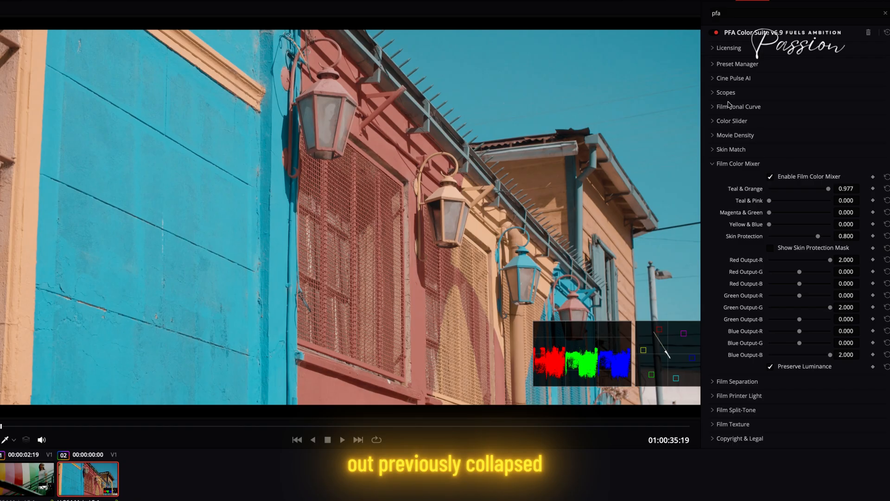
left_click(733, 107)
left_click(726, 93)
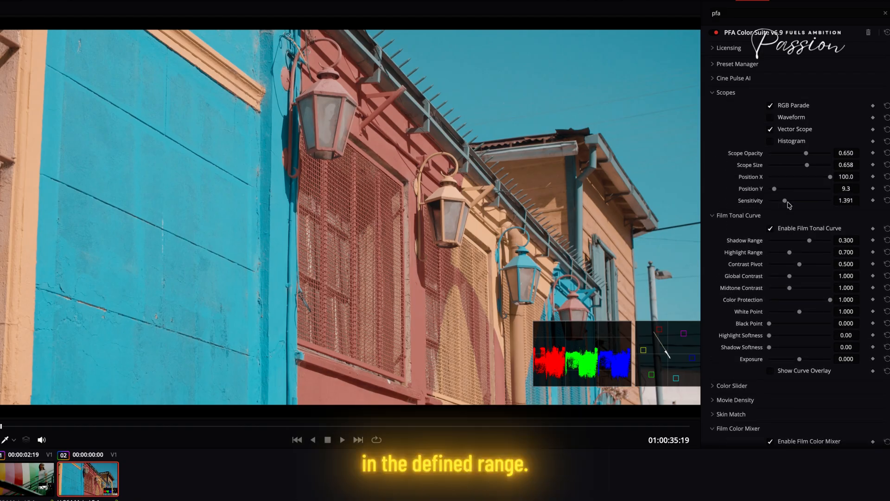
left_click_drag(807, 166, 820, 166)
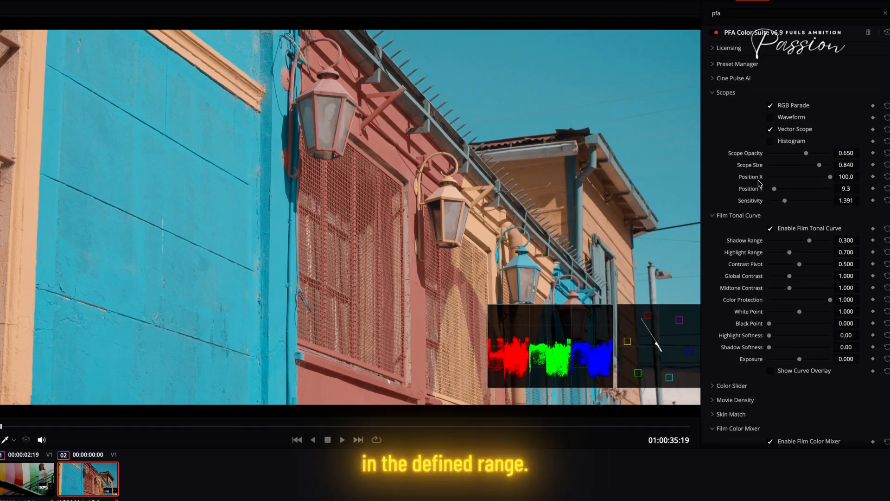
left_click(726, 92)
Step: Return Teal & Orange to 0.000, raise Teal & Pink to 1.000 and compare the image with the mixer off and on
left_click_drag(809, 345, 708, 347)
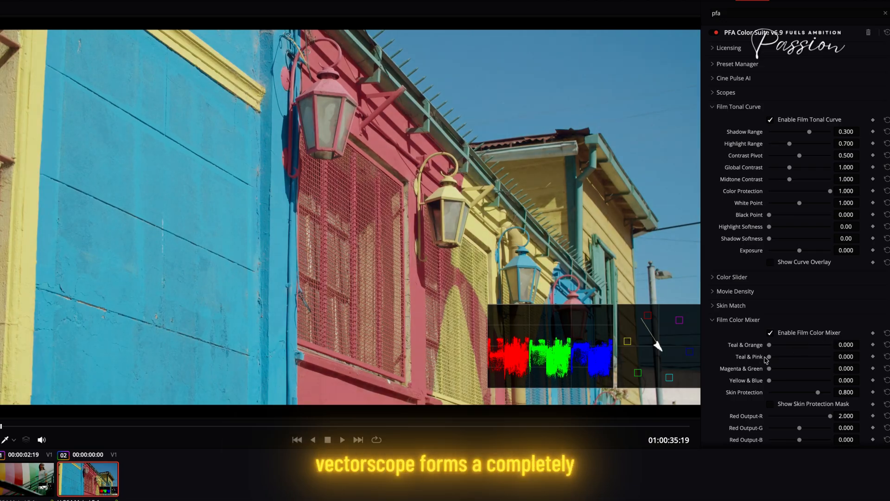
left_click_drag(771, 357, 830, 357)
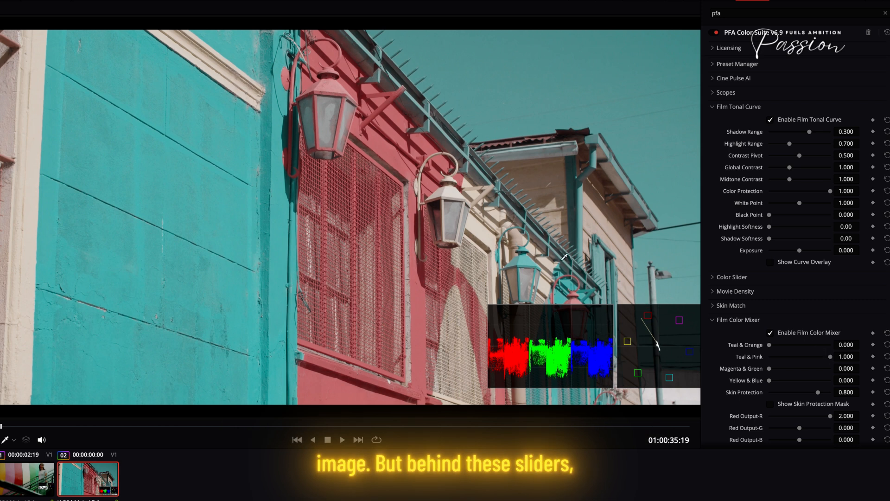
left_click(782, 333)
left_click(782, 333)
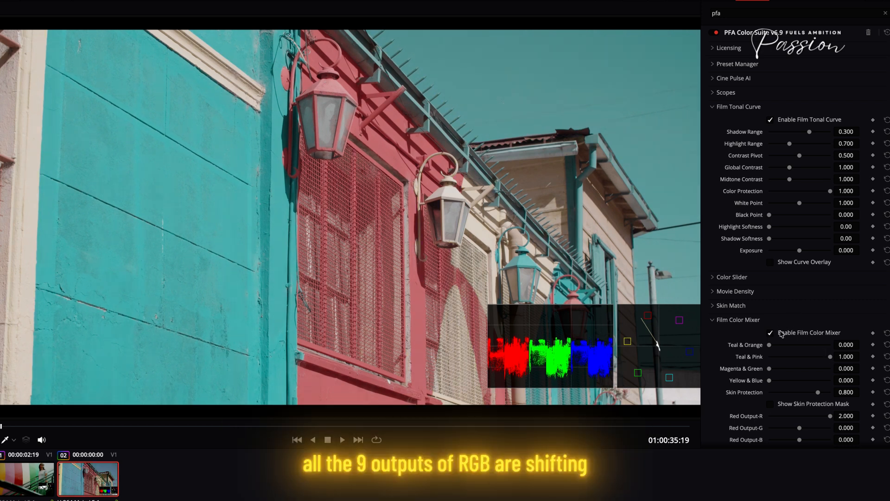
Step: Try Magenta & Green and Yellow & Blue one at a time at 1.000, returning all the palette sliders to 0.000
mouse_move(829, 357)
left_mouse_down()
mouse_move(778, 345)
mouse_move(830, 346)
mouse_move(770, 346)
mouse_move(830, 368)
left_mouse_up()
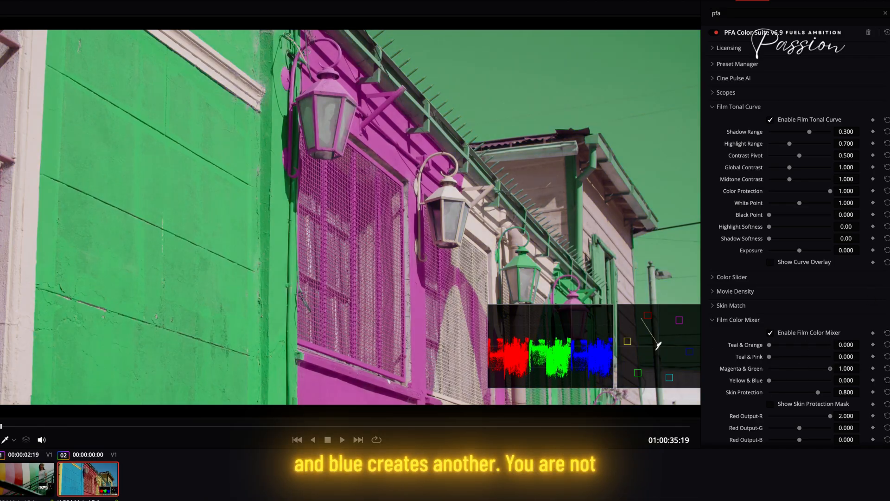
left_click_drag(830, 368, 666, 381)
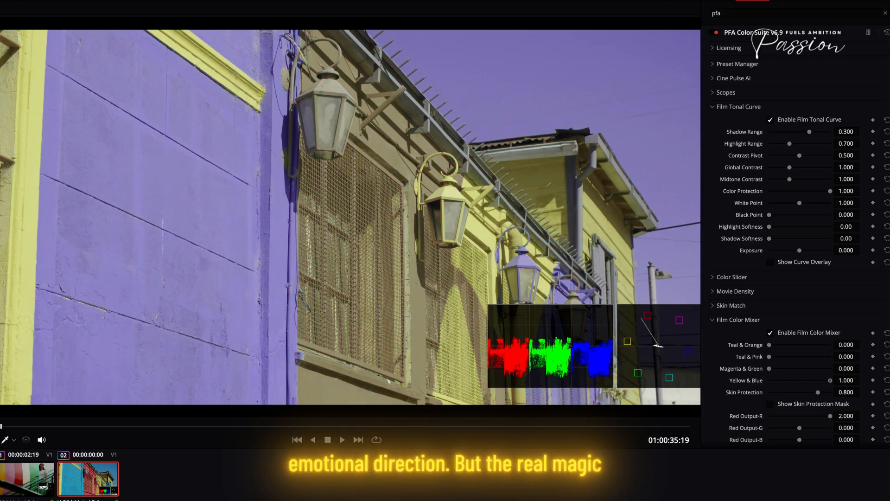
left_click_drag(770, 380, 796, 390)
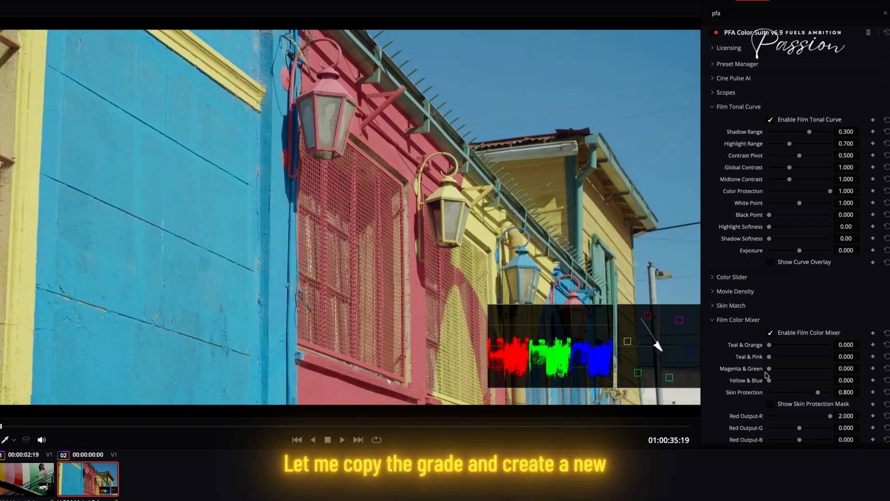
Step: Create a new local version named Blue for the clip of the woman on the stairs
right_click(24, 469)
mouse_move(121, 150)
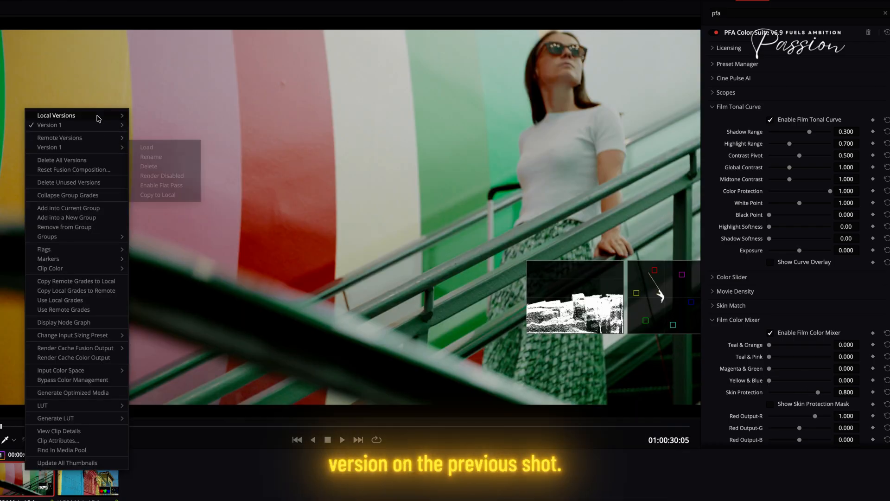
mouse_move(111, 115)
left_click(167, 116)
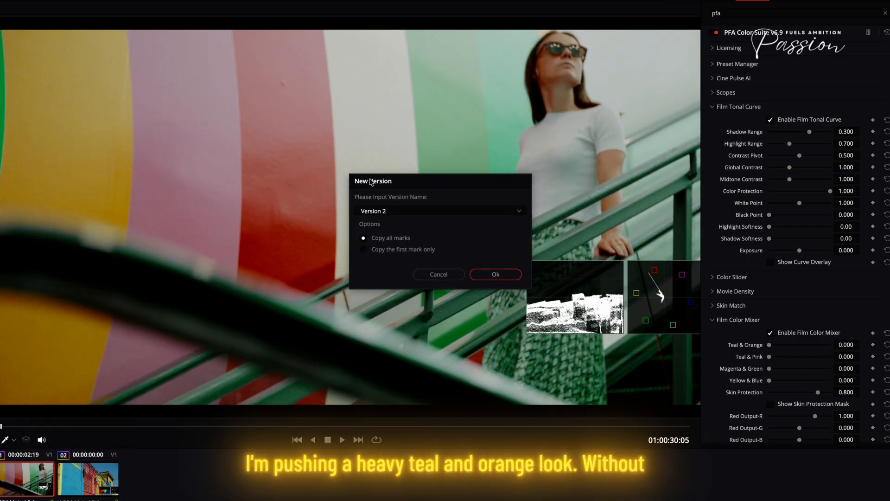
left_click_drag(389, 208, 294, 201)
type("Blue")
left_click(491, 274)
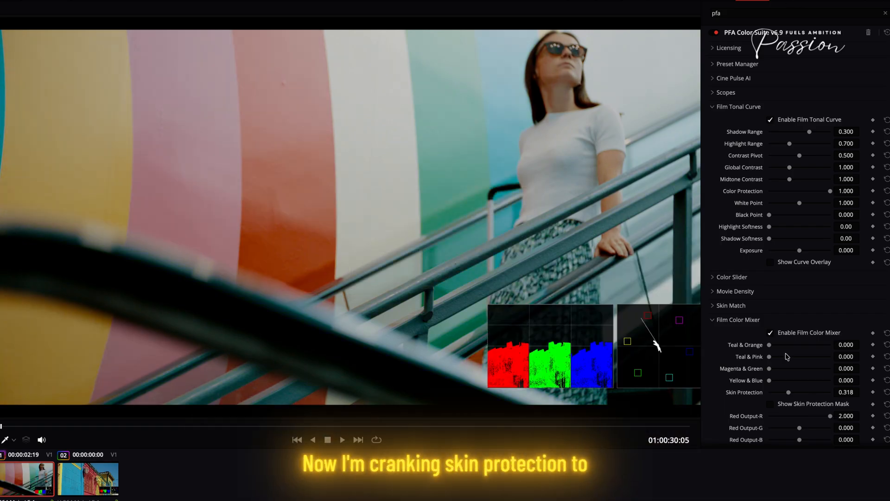
Step: Push Teal & Orange to 1.000 on the woman's clip and check her skin at 01:00:34:01
left_click_drag(769, 345, 867, 349)
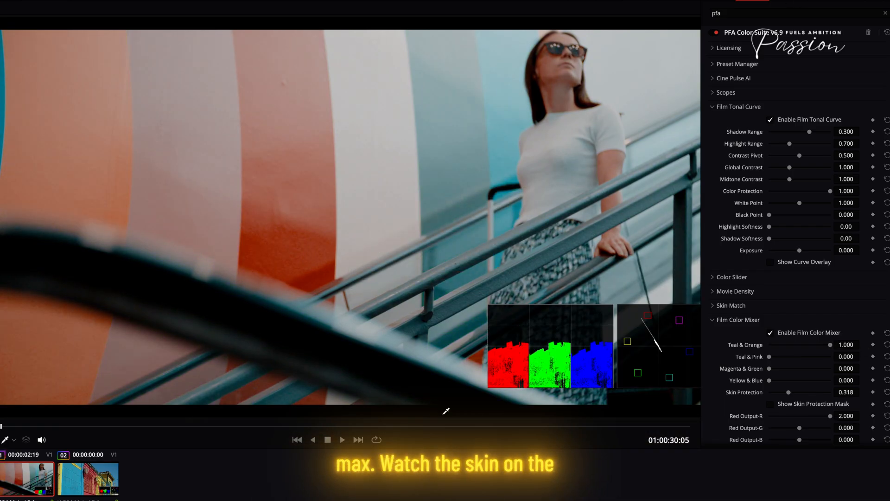
left_click_drag(323, 427, 478, 429)
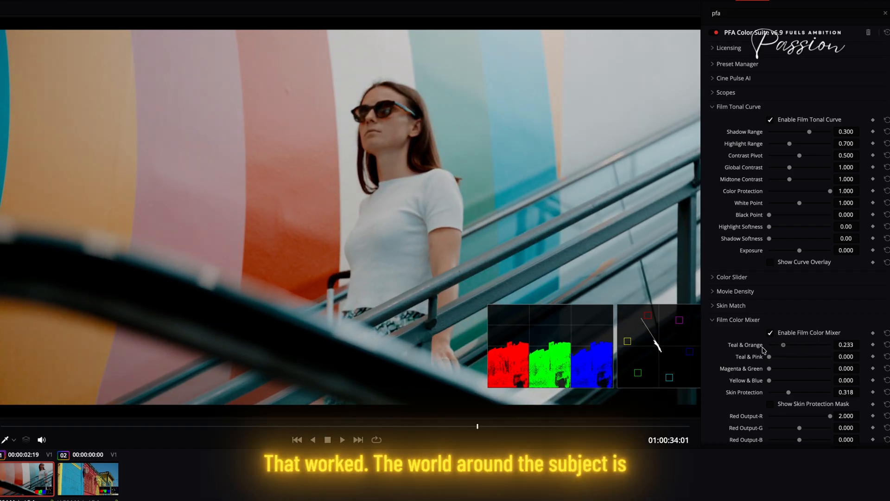
Step: Return Teal & Orange to 0.000, try Magenta & Green at 1.000, and raise the Film Color Mixer's Skin Protection to 1.000
left_click_drag(828, 346, 865, 371)
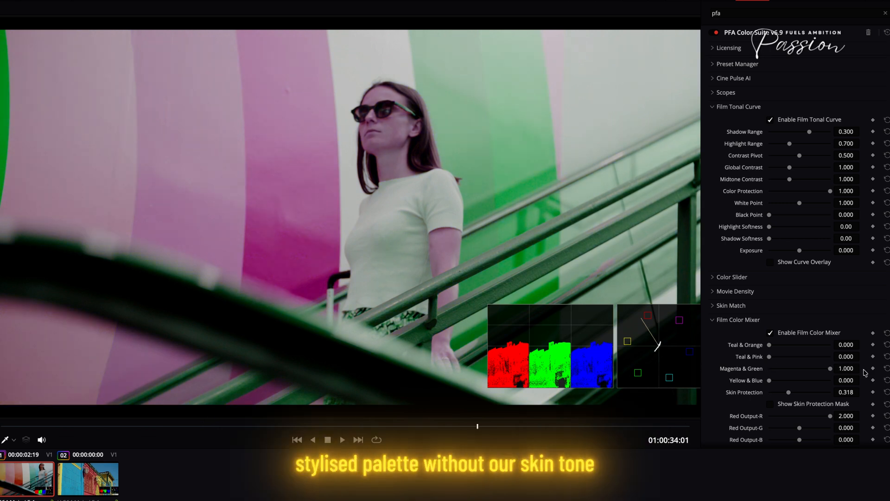
left_click_drag(788, 392, 869, 395)
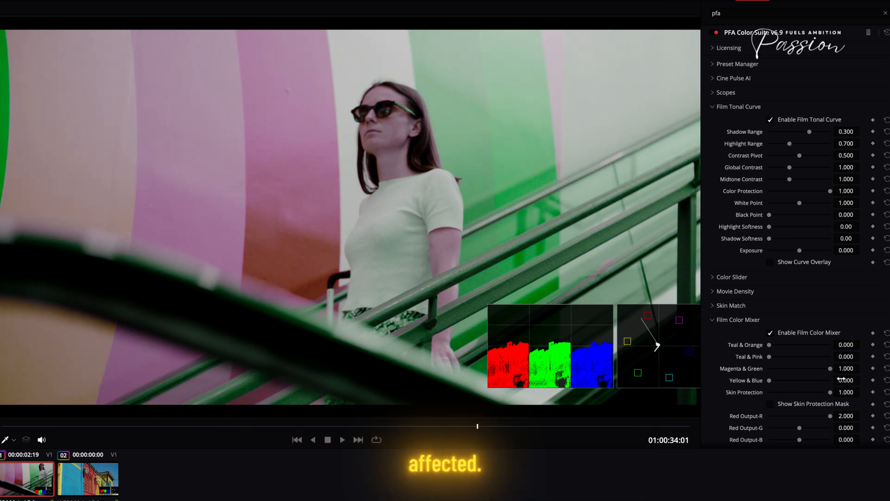
mouse_move(830, 371)
left_mouse_down()
mouse_move(784, 373)
mouse_move(832, 371)
left_mouse_up()
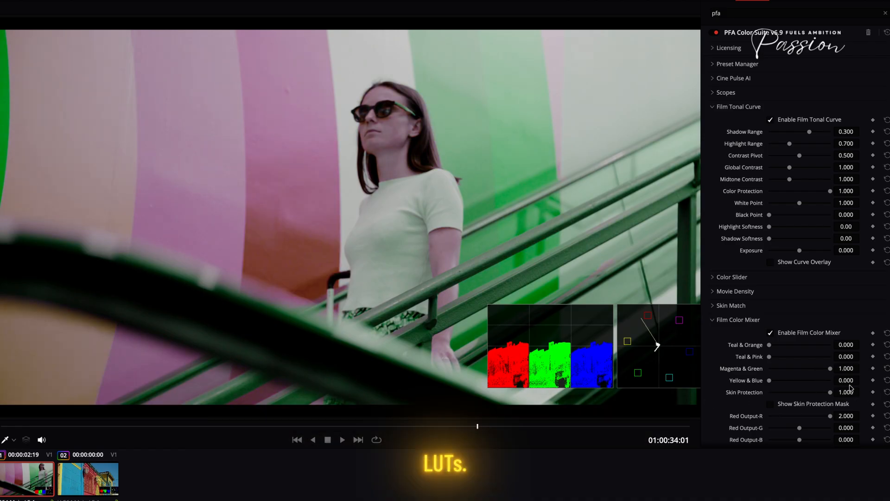
left_click_drag(828, 369, 768, 380)
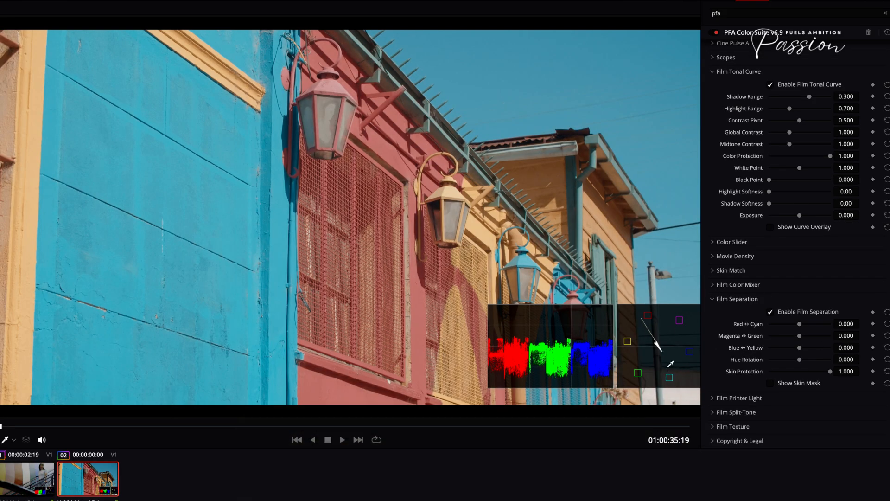
Step: In Film Separation on the building clip, test Red-Cyan, push Magenta-Green to 0.457 and adjust Blue-Yellow
left_click_drag(800, 324, 806, 327)
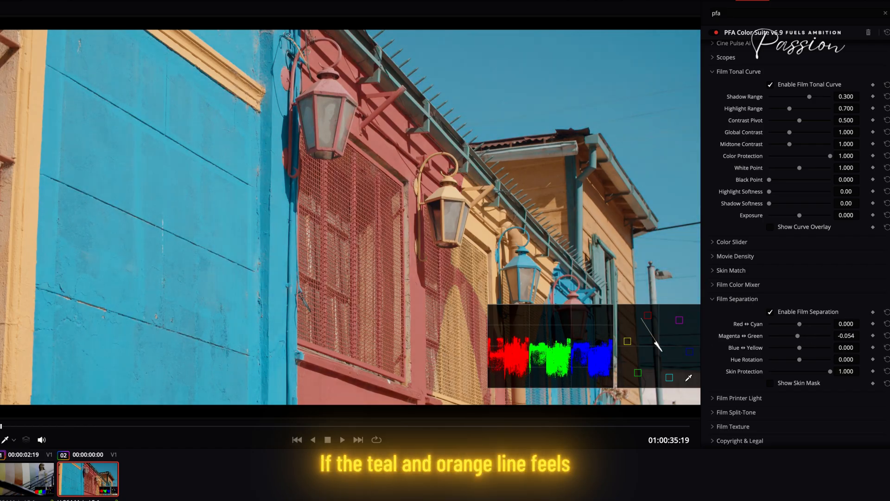
left_click_drag(799, 337, 799, 340)
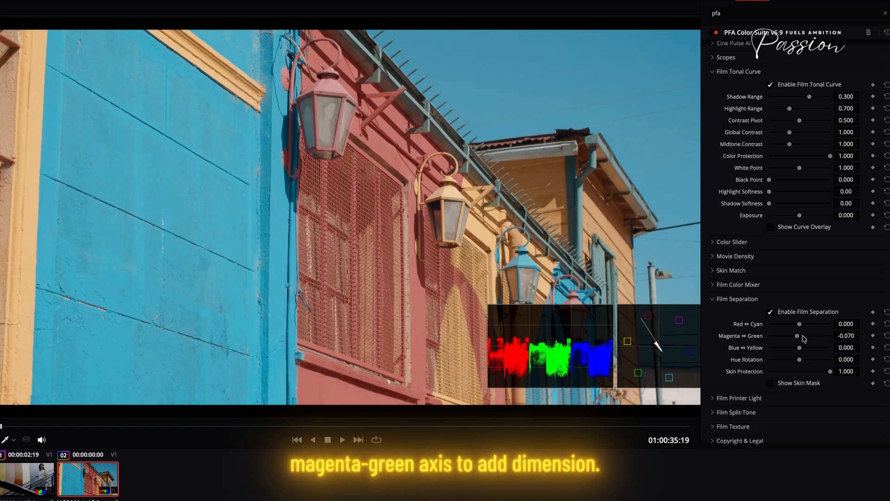
left_click_drag(802, 341, 814, 342)
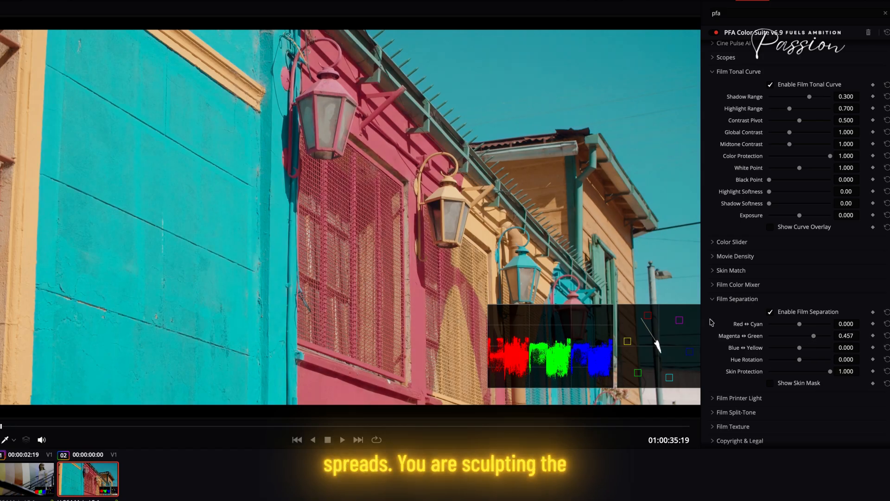
left_click_drag(806, 348, 816, 364)
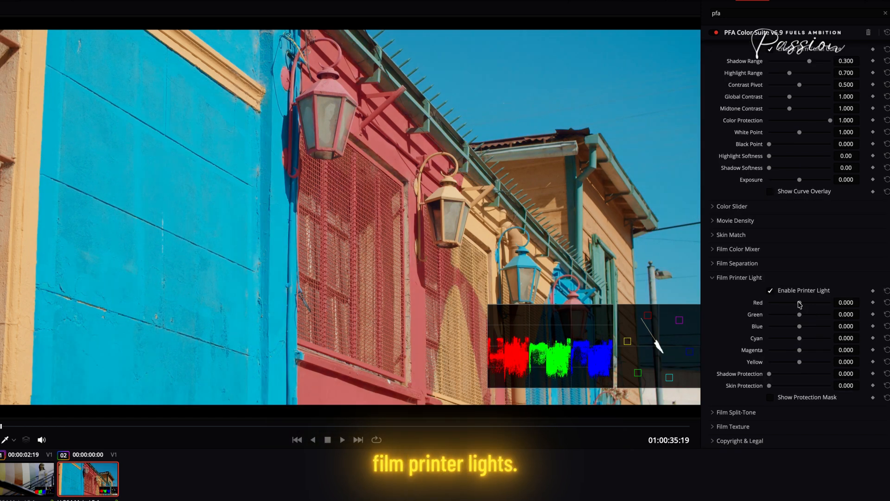
Step: Try shifting Red, Green and Blue in Film Printer Light, and reset all three to 0.000
left_click_drag(799, 302, 816, 326)
left_click(886, 326)
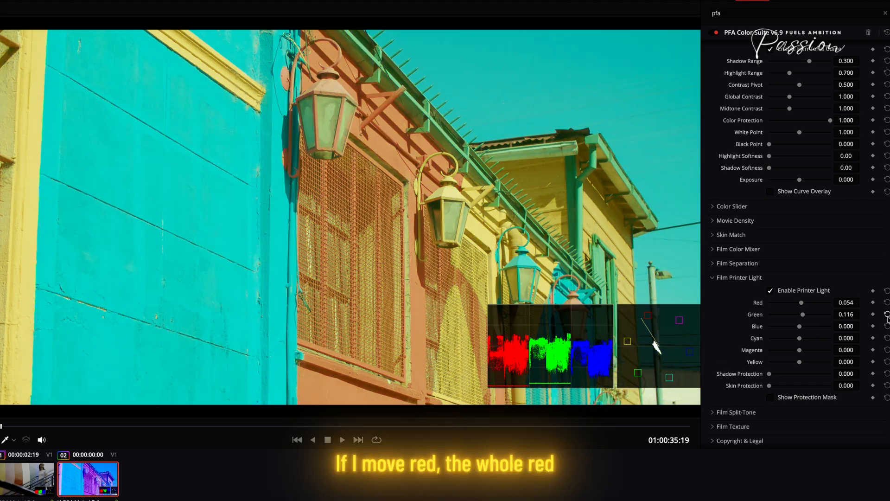
left_click(887, 315)
left_click(886, 303)
Step: Set both Shadow Protection and Skin Protection to 1.000 in Film Printer Light
left_click_drag(781, 374, 865, 370)
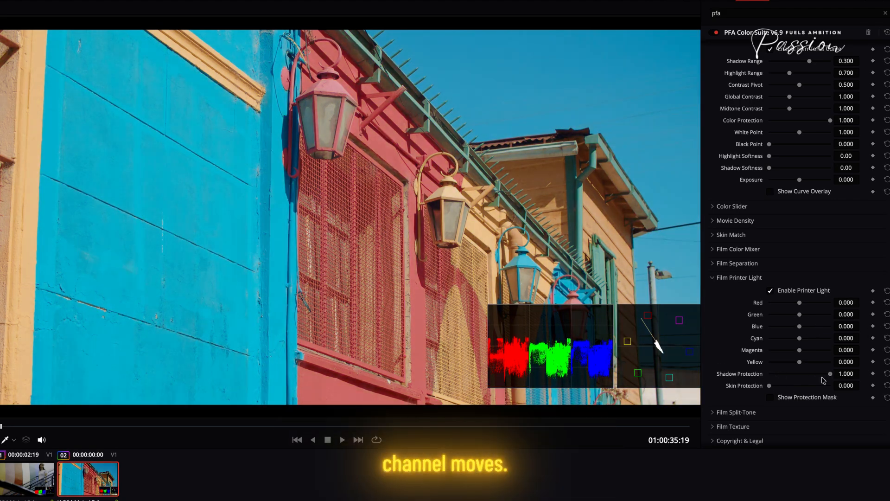
left_click_drag(769, 386, 873, 388)
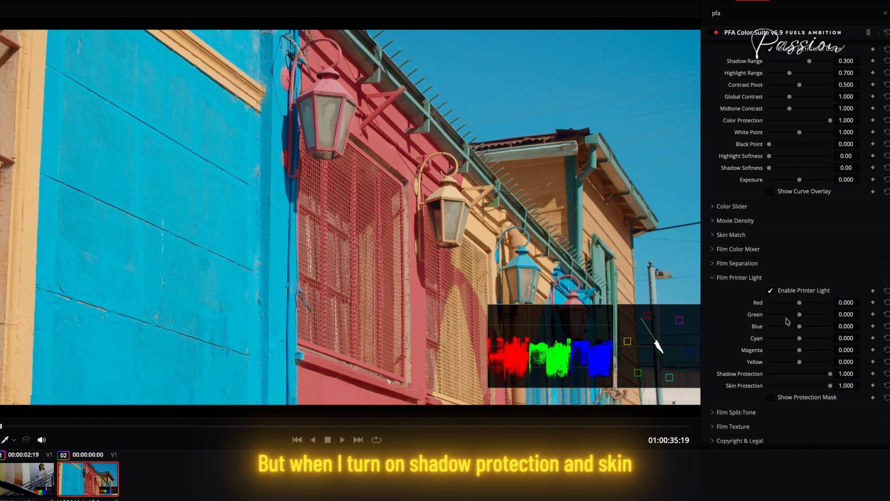
Step: Test the Red printer light with protection active, and inspect the protection mask before hiding it again
mouse_move(801, 305)
left_mouse_down()
mouse_move(820, 306)
mouse_move(811, 312)
left_mouse_up()
left_click(786, 398)
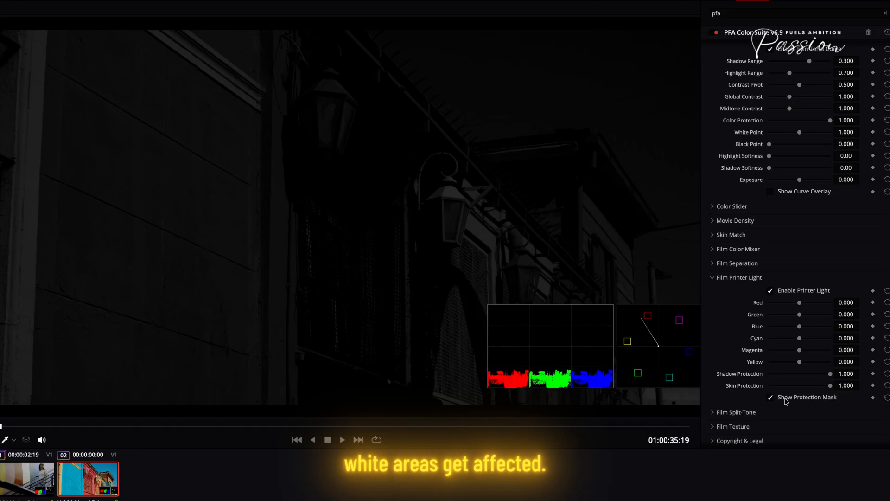
left_click(779, 399)
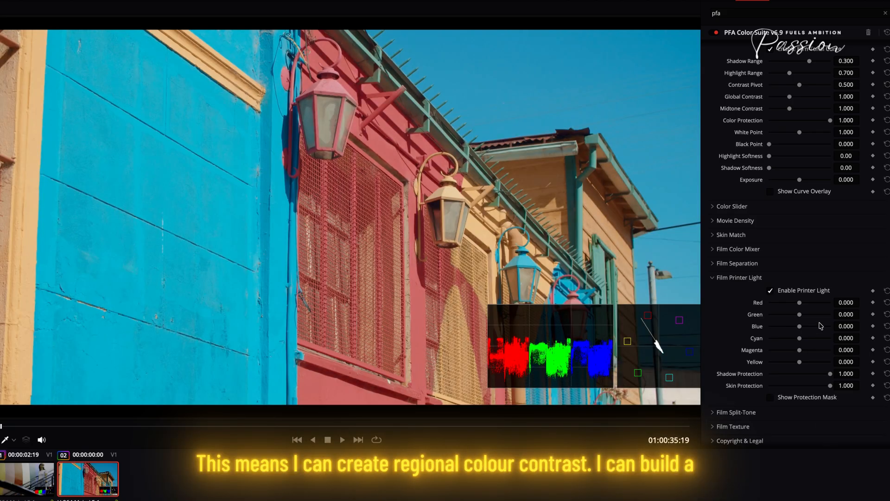
Step: Try Green at 0.488 and Yellow at 0.535 in Film Printer Light, comparing the look with Printer Light disabled and re-enabled
left_click_drag(801, 316, 823, 316)
left_click_drag(799, 362, 816, 362)
left_click_drag(823, 317, 815, 317)
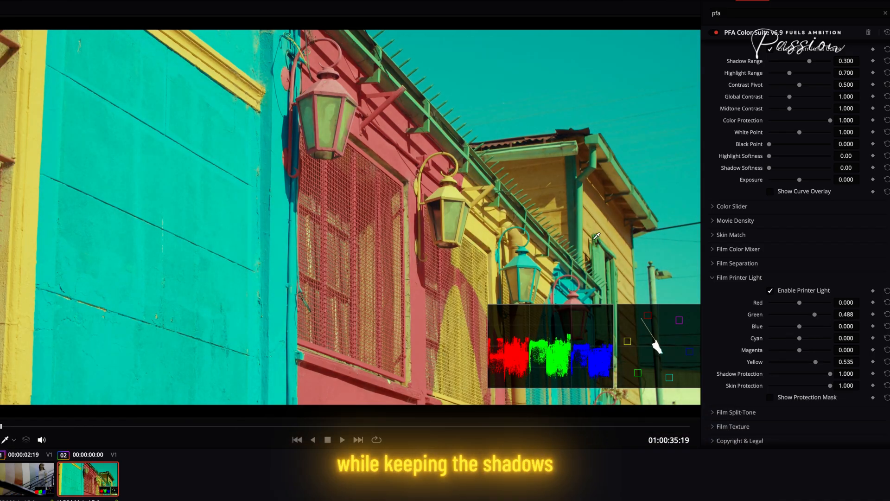
left_click(781, 290)
left_click(781, 290)
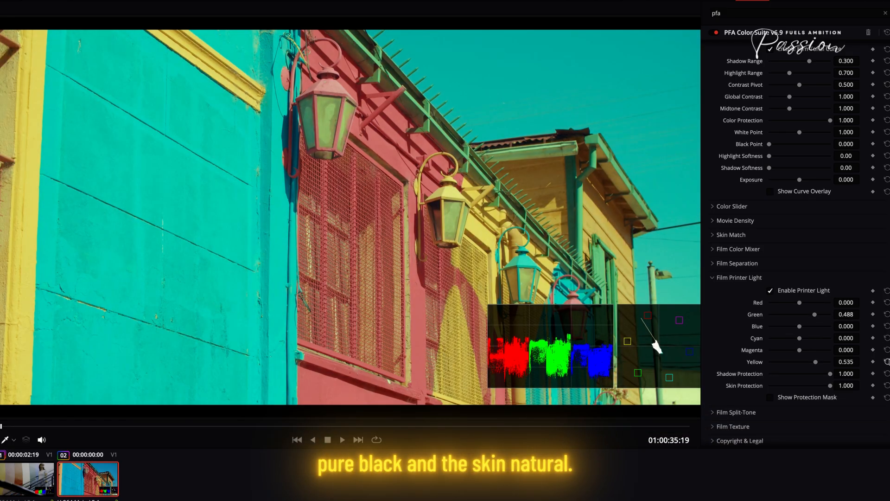
Step: Reset the Yellow and Green printer lights, try Blue at 0.752 with Magenta and Cyan shifts, and reset those to 0.000
left_click(886, 362)
left_click(887, 314)
left_click_drag(812, 327, 785, 353)
left_click(886, 350)
left_click(886, 338)
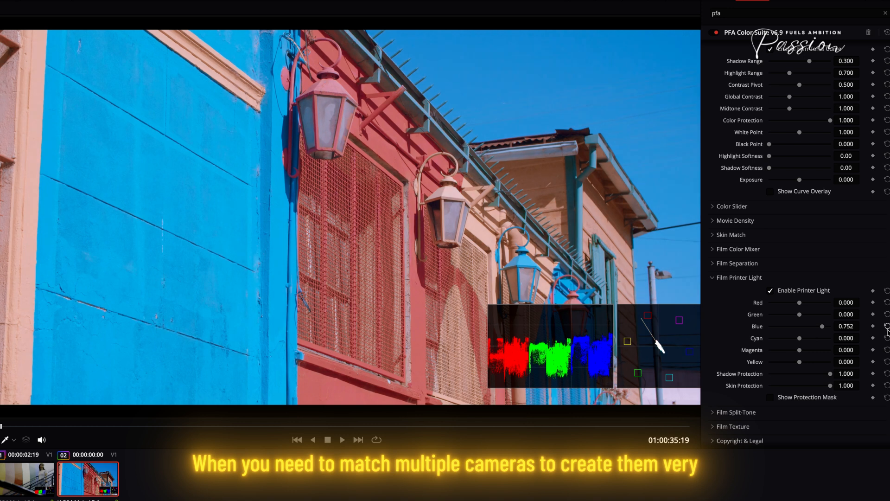
left_click(886, 326)
Step: Warm the building clip in Film Printer Light with Red at 0.426, Yellow at 0.798 and Blue at -0.240
left_click_drag(796, 304, 817, 308)
left_click_drag(799, 361, 826, 364)
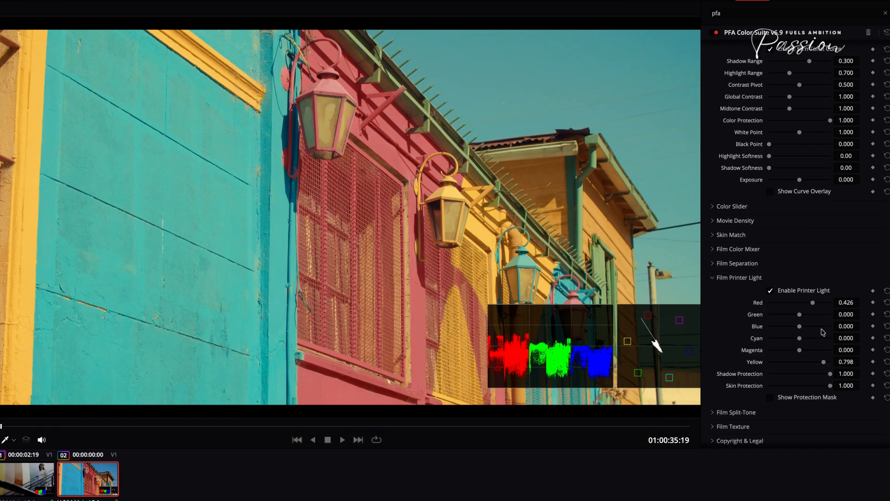
left_click_drag(799, 326, 792, 328)
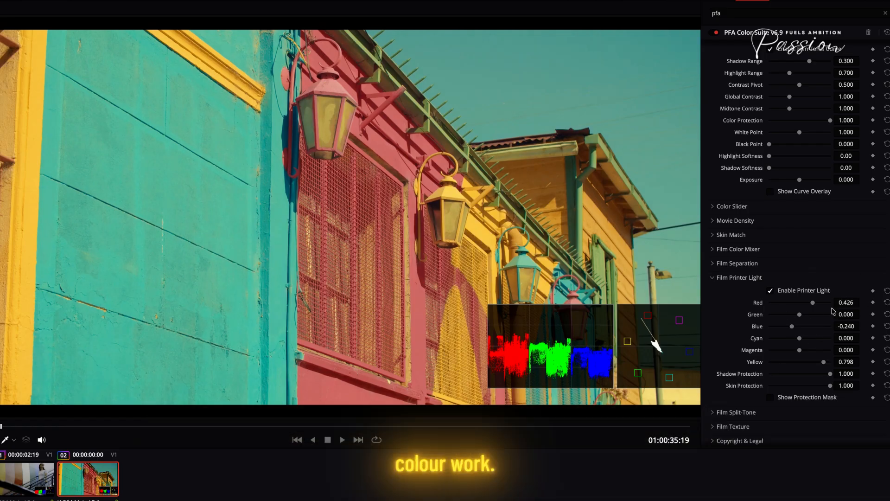
Step: Alternate between the woman-on-stairs clip and the building clip to compare their grades, ending on the building clip
left_click(33, 481)
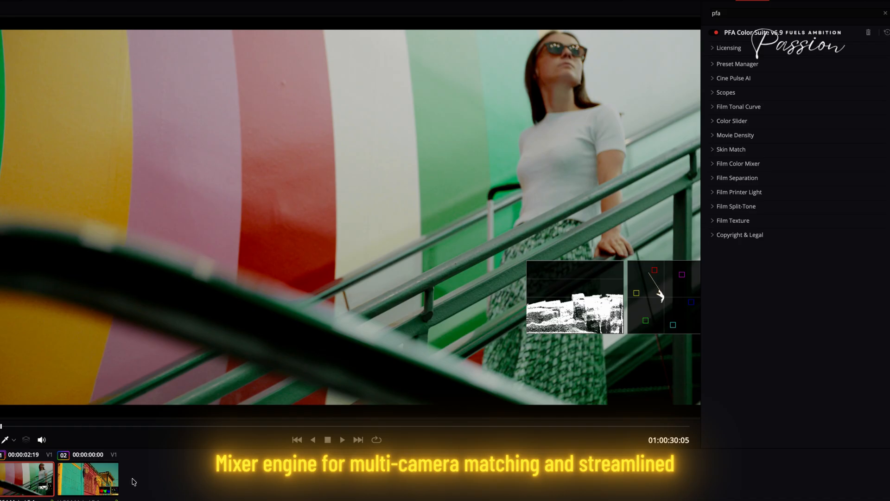
left_click(84, 485)
left_click(31, 477)
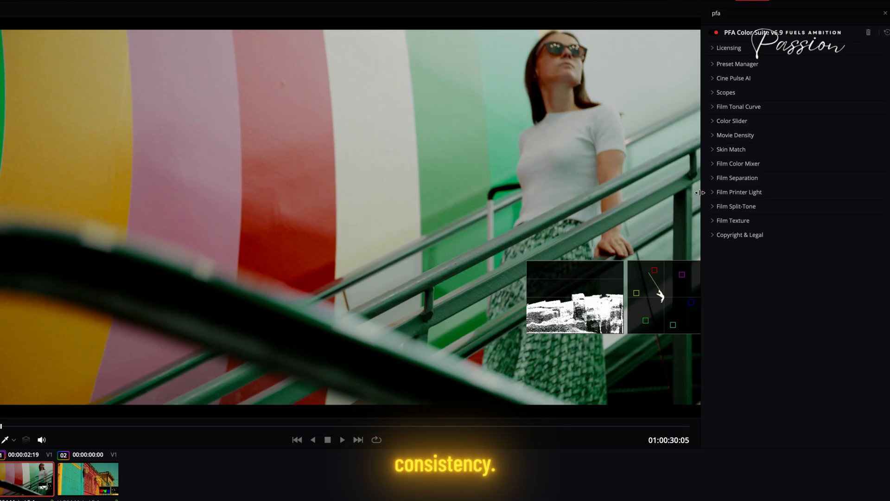
key("Down")
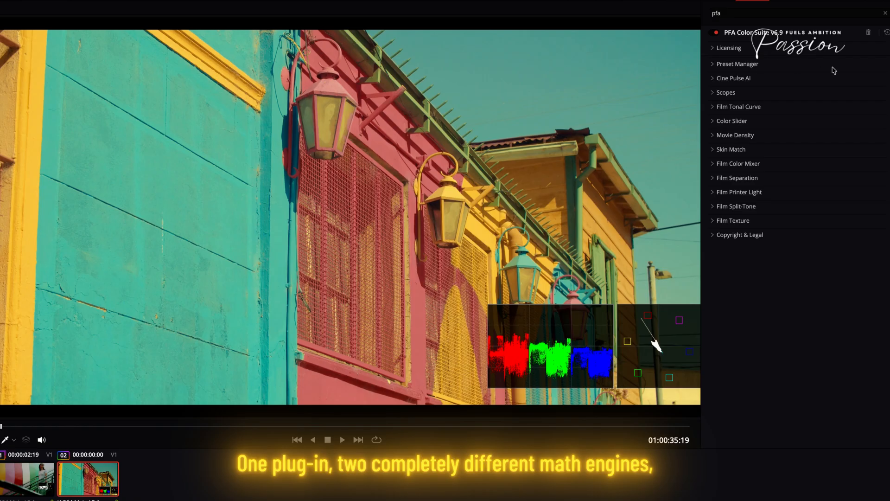